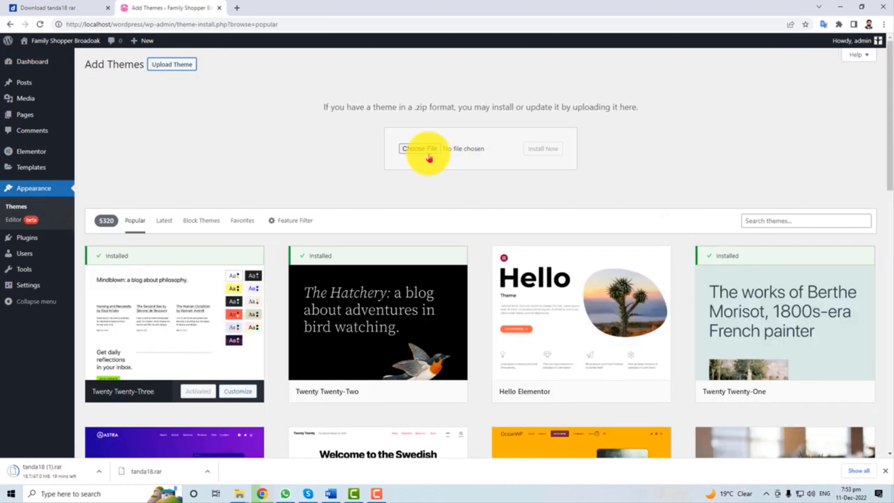
# Choose poco-theme.zip from the computer as the theme file to upload.
pyautogui.click(420, 148)
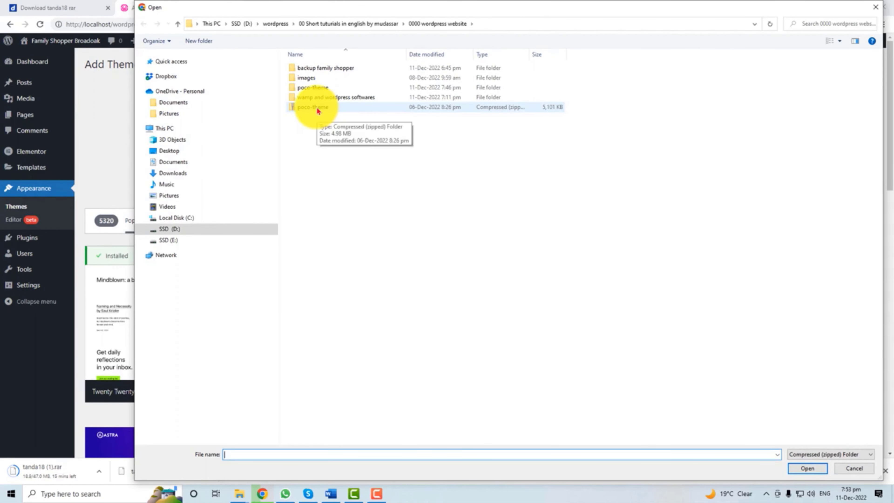
pyautogui.doubleClick(317, 107)
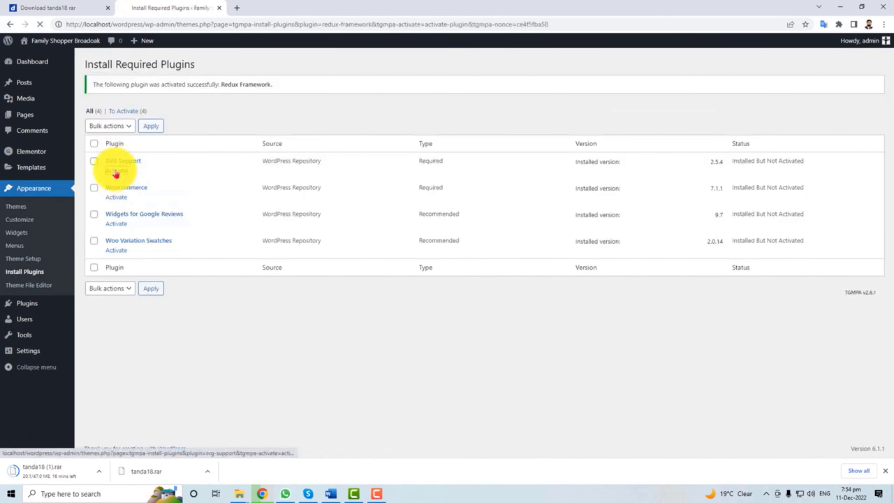
# Activate the SVG Support plugin, then the WooCommerce plugin.
pyautogui.click(116, 171)
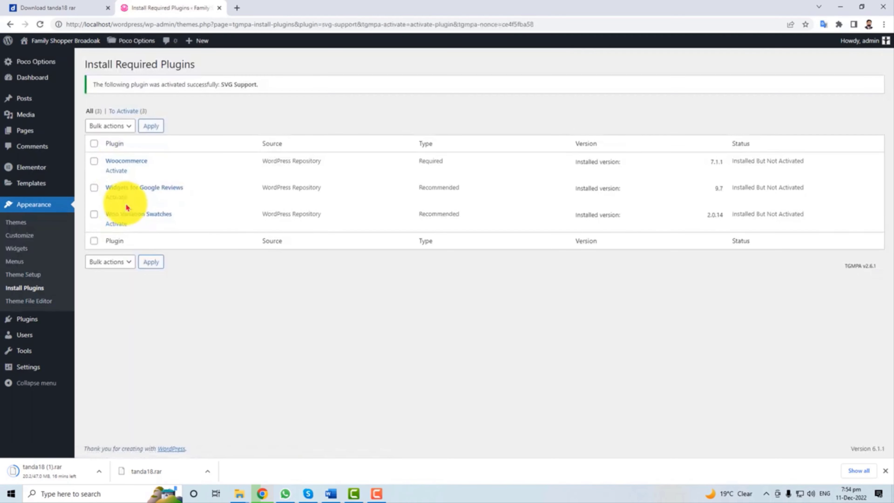
pyautogui.click(116, 171)
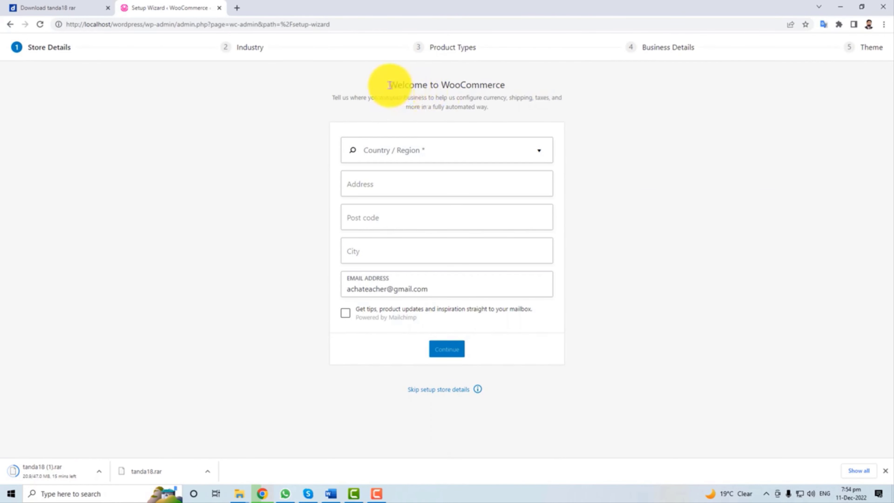
# Skip WooCommerce store details, then activate Variation Swatches and Widgets for Google Reviews in Installed Plugins.
pyautogui.click(442, 390)
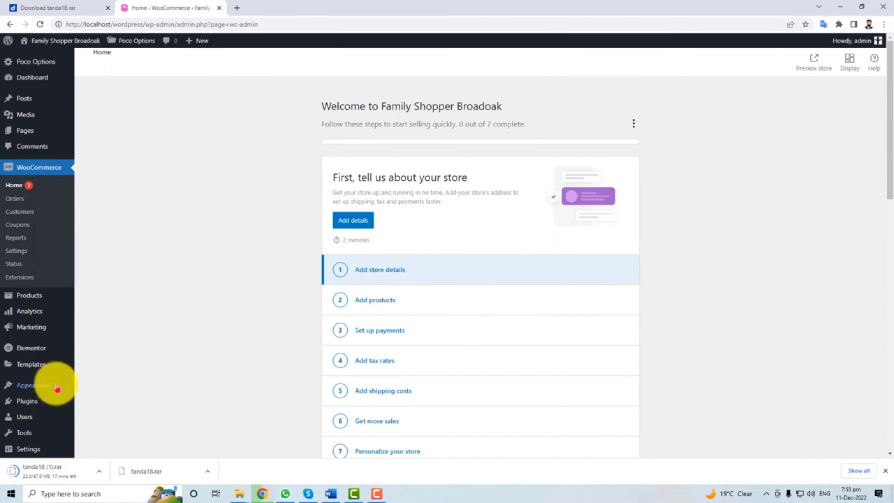
pyautogui.click(34, 405)
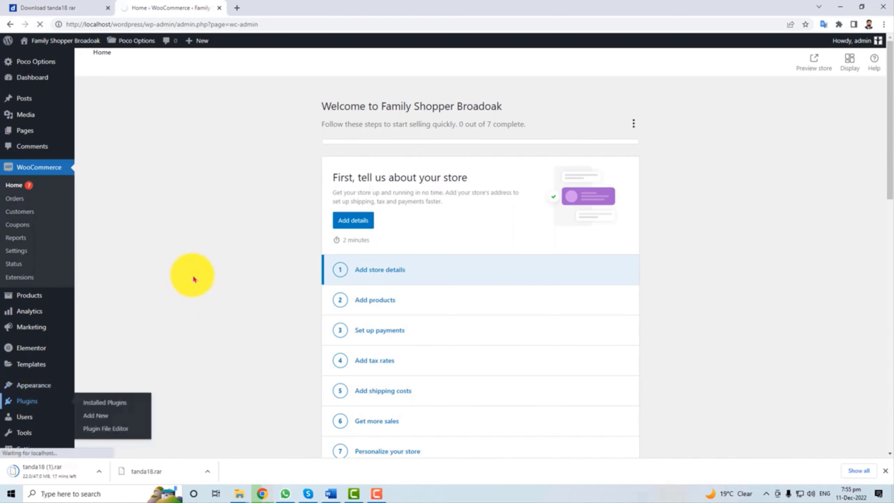
pyautogui.scroll(-4, 185, 313)
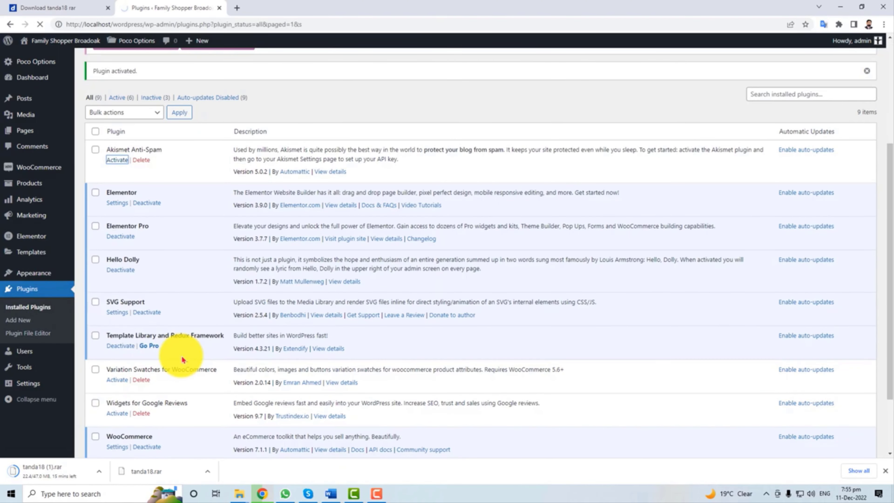
pyautogui.scroll(-3, 116, 296)
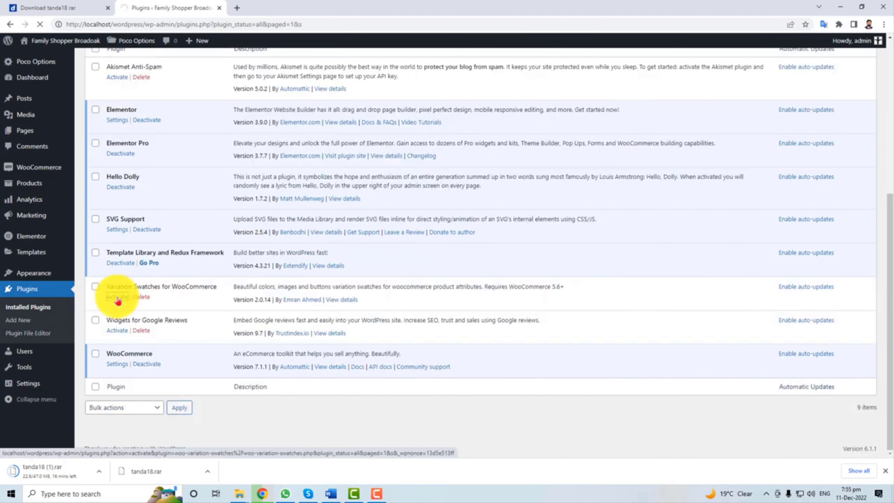
pyautogui.scroll(-5, 155, 359)
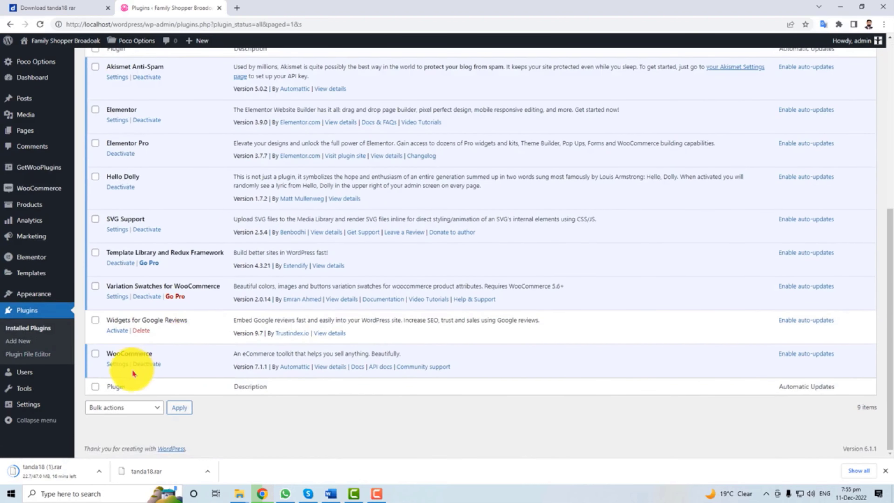
pyautogui.click(116, 331)
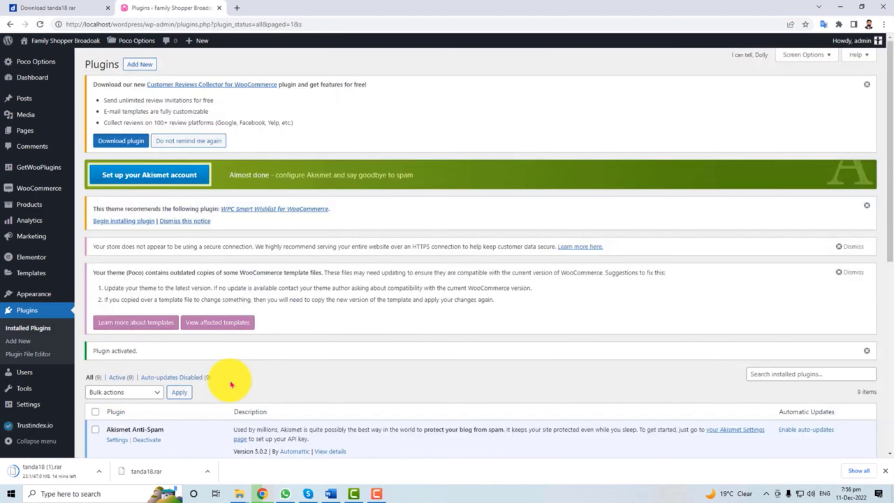
pyautogui.scroll(-7, 231, 384)
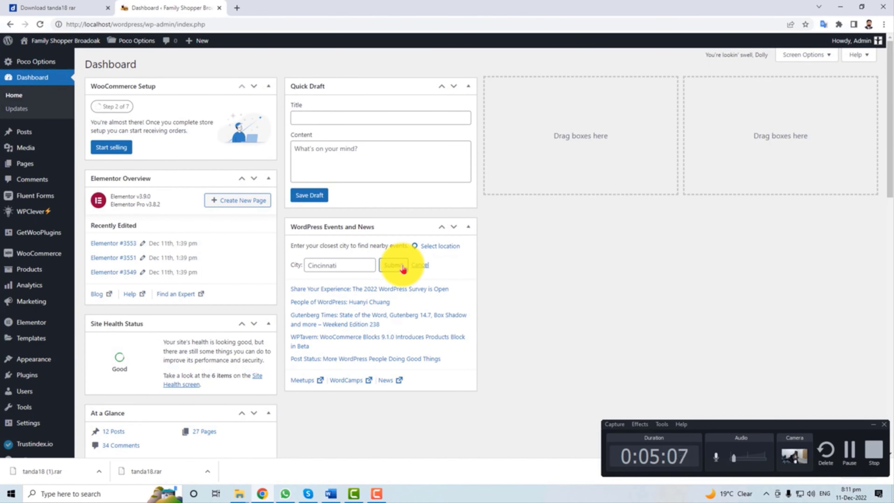
# Open the live site from Visit Site in a new browser tab and switch to it.
pyautogui.moveTo(61, 41)
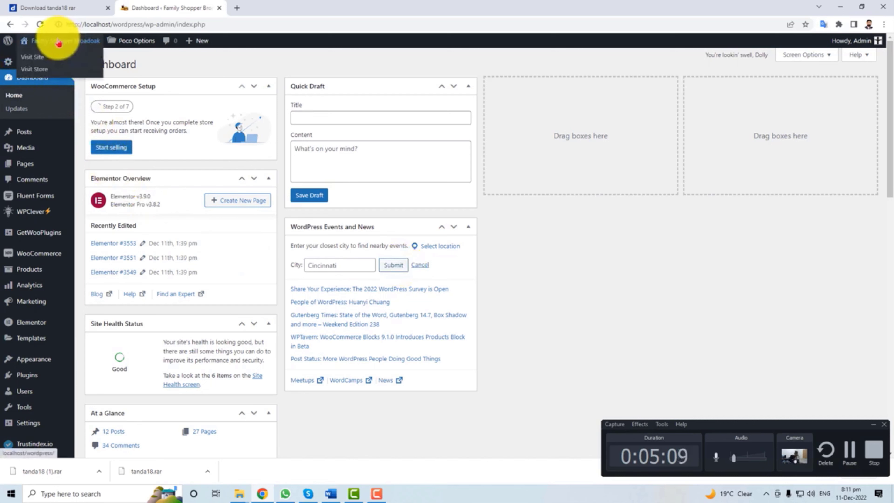
pyautogui.rightClick(33, 58)
pyautogui.click(53, 63)
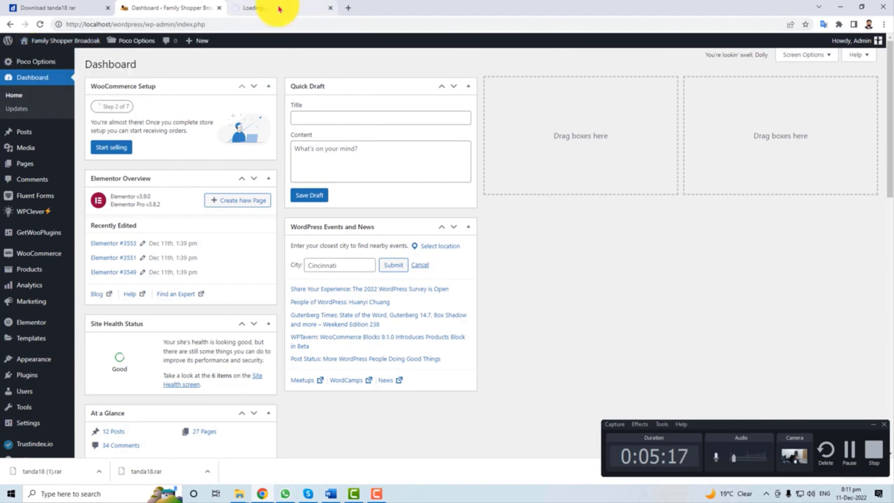
pyautogui.click(279, 9)
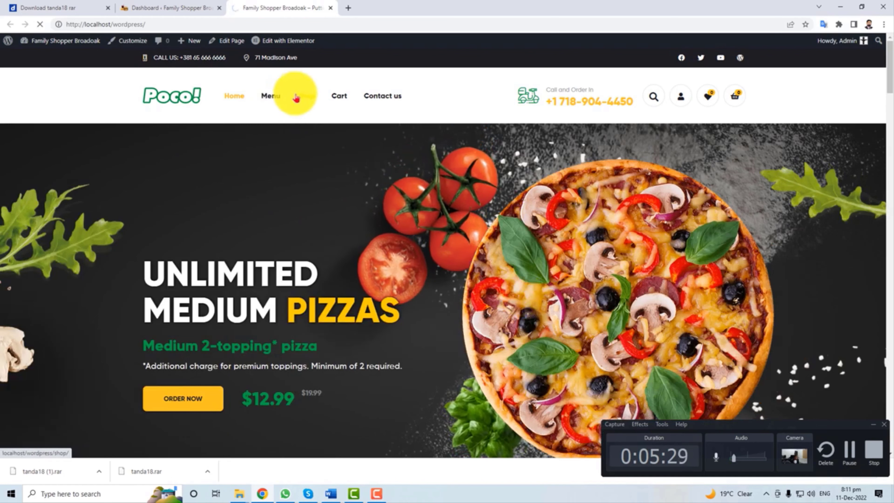
# View the storefront's Contact us page and scroll through it.
pyautogui.click(305, 98)
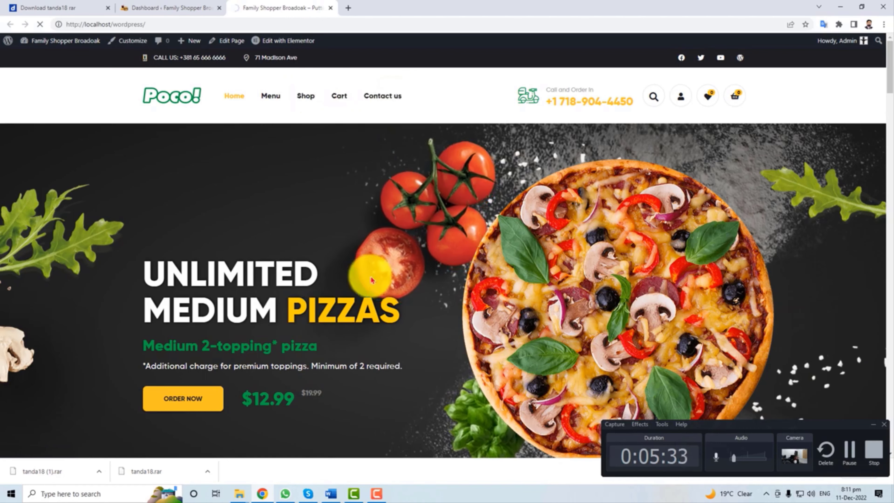
pyautogui.scroll(-10, 369, 276)
pyautogui.scroll(-15, 370, 280)
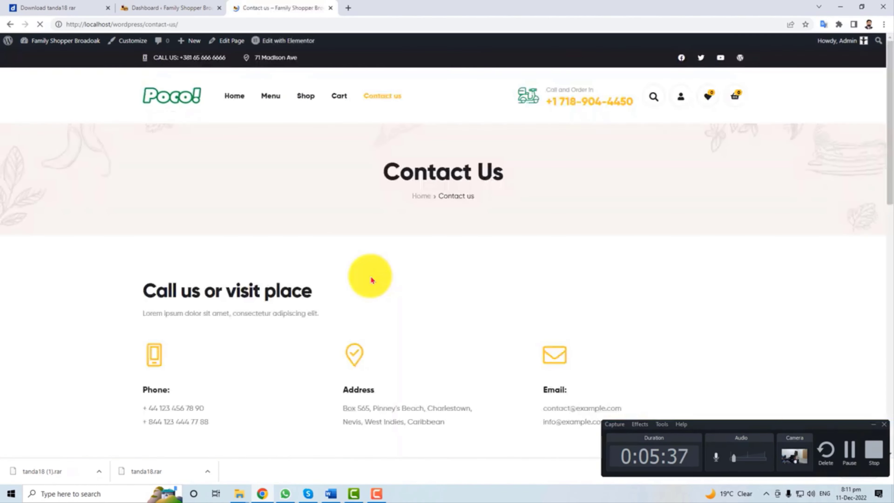
pyautogui.scroll(-15, 371, 283)
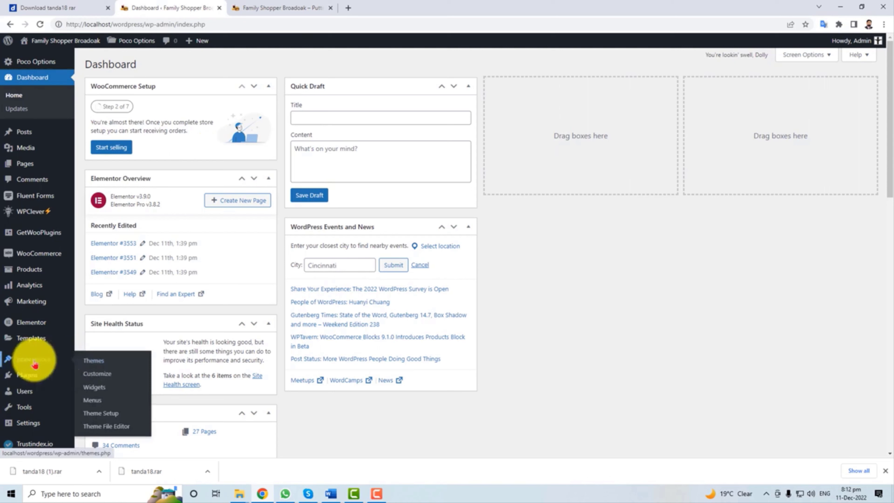
# Open the Customizer's Site Identity and review the site title and tagline text.
pyautogui.click(108, 379)
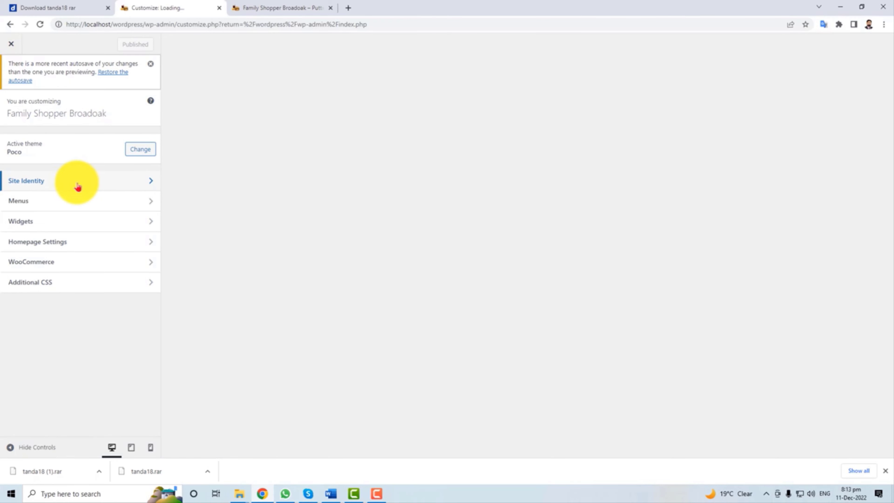
pyautogui.click(77, 186)
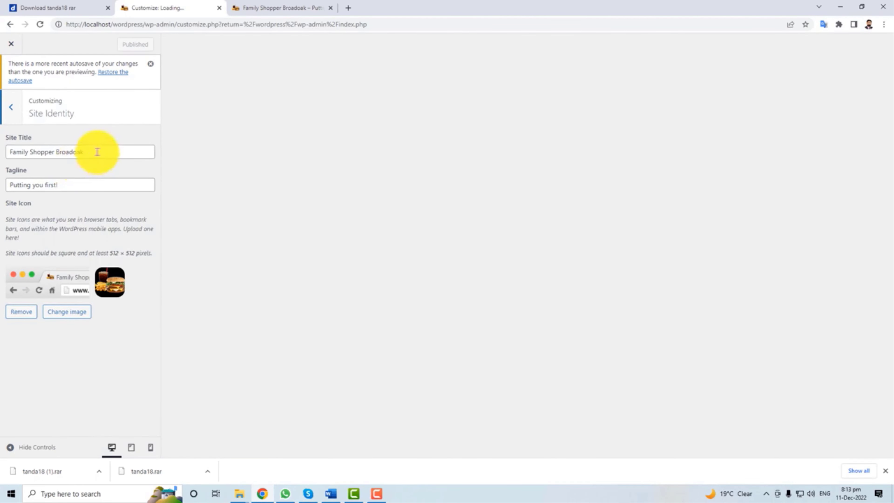
pyautogui.tripleClick(75, 150)
pyautogui.doubleClick(76, 152)
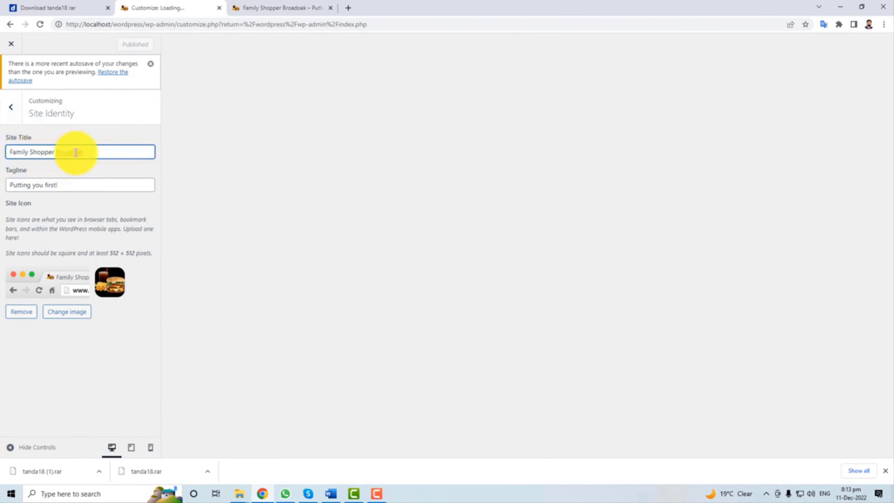
pyautogui.tripleClick(64, 151)
pyautogui.tripleClick(77, 187)
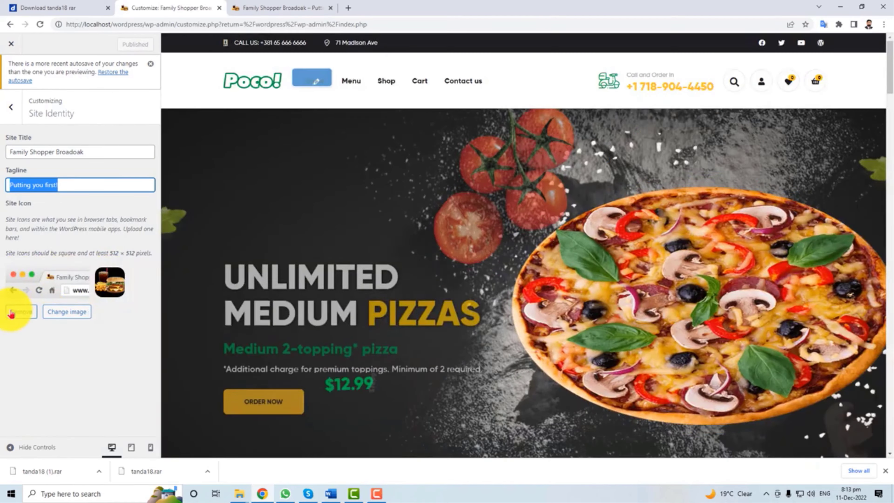
# Look over the site icon upload and media library options, closing without changing it.
pyautogui.click(69, 312)
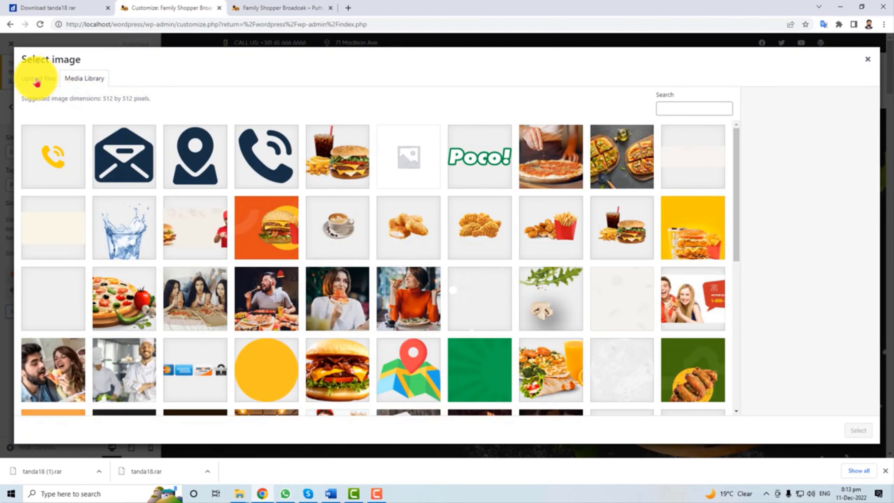
pyautogui.click(37, 82)
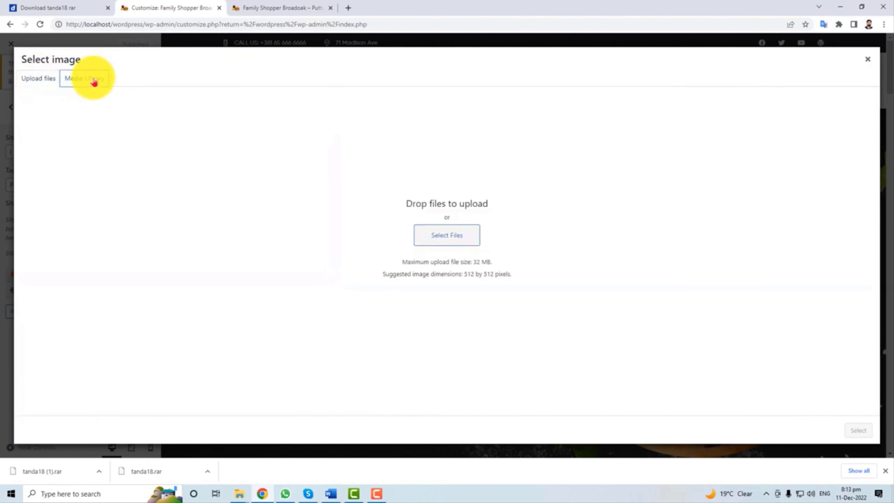
pyautogui.click(90, 80)
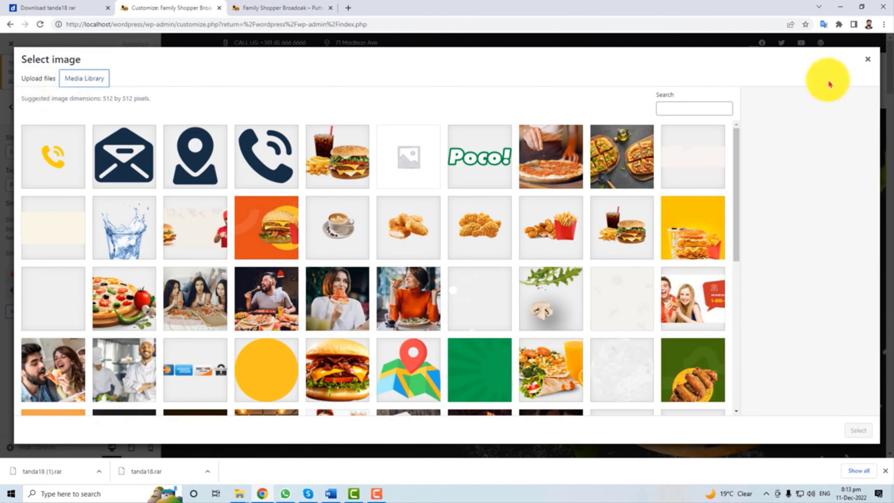
pyautogui.click(866, 60)
pyautogui.press('Escape')
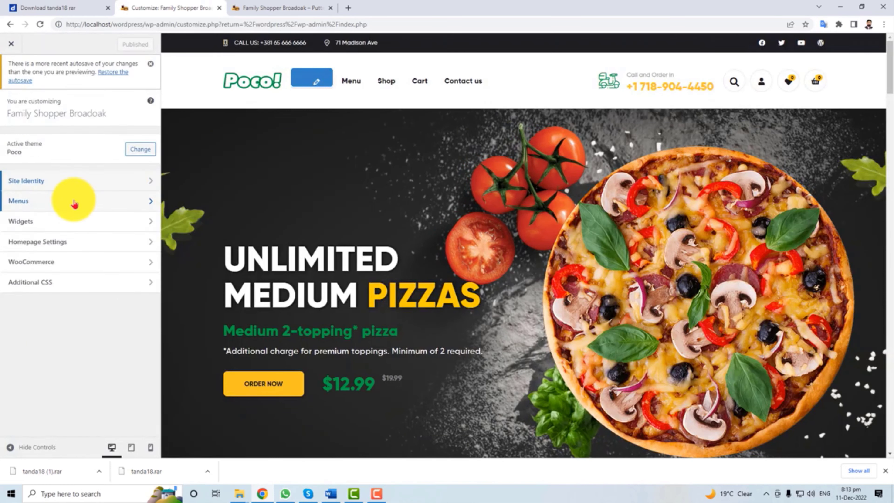
# Review the Main Menu items, expanding the Menu and Contact us item settings.
pyautogui.click(74, 199)
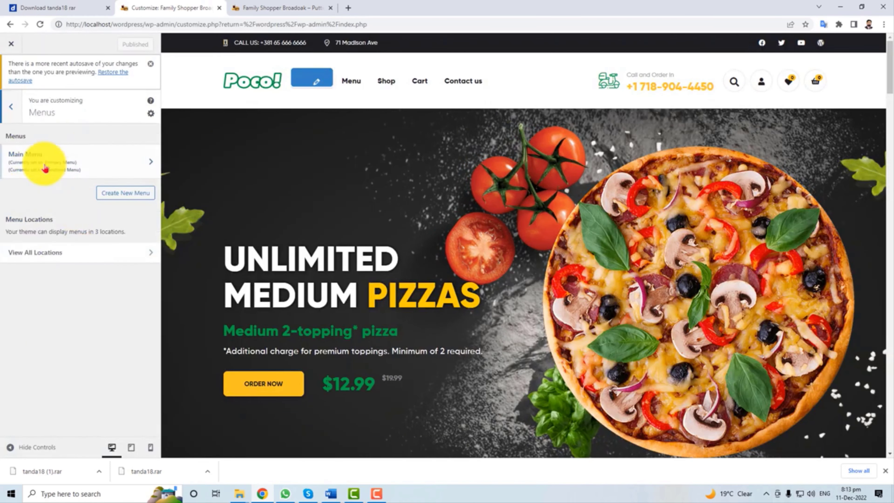
pyautogui.click(74, 172)
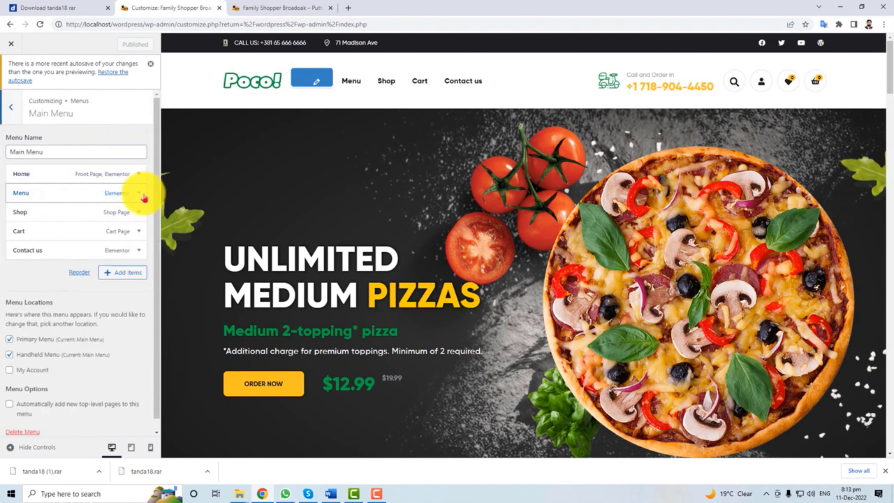
pyautogui.click(143, 197)
pyautogui.click(142, 196)
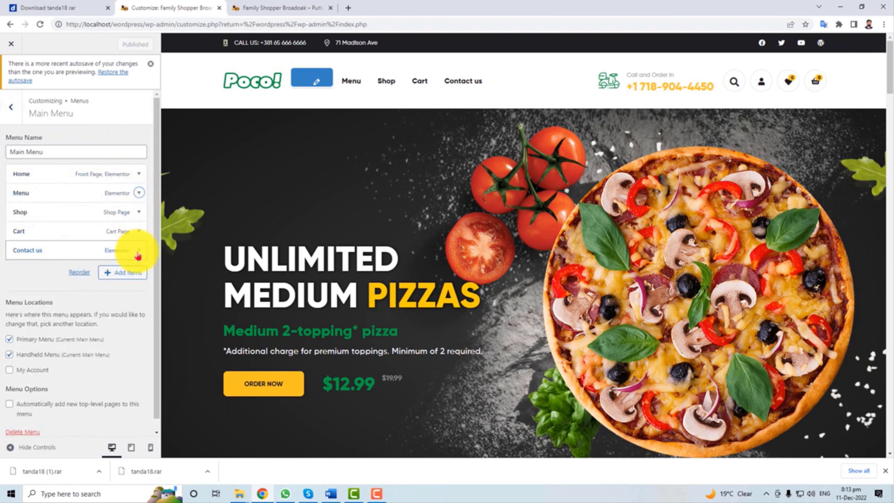
pyautogui.click(139, 250)
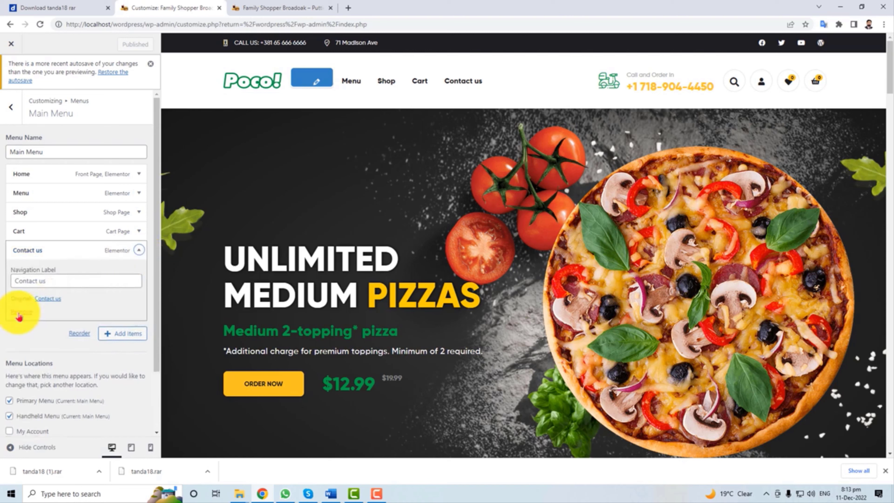
pyautogui.scroll(-2, 54, 335)
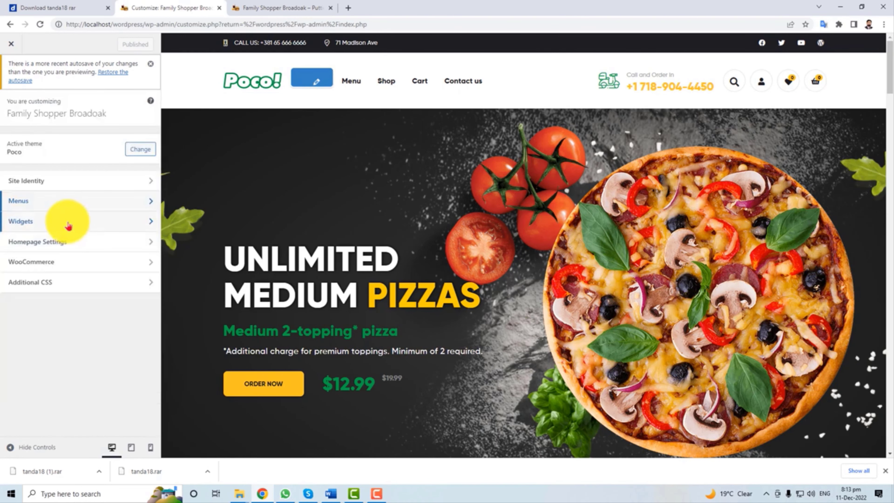
# Inspect Sidebar Archive's Block, Search and Product Categories widgets and the Add a Widget list.
pyautogui.click(69, 221)
pyautogui.click(101, 205)
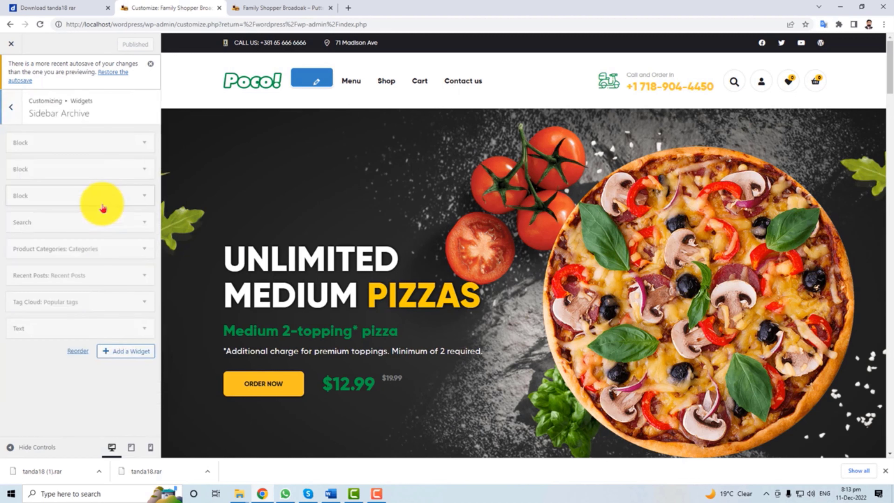
pyautogui.click(139, 170)
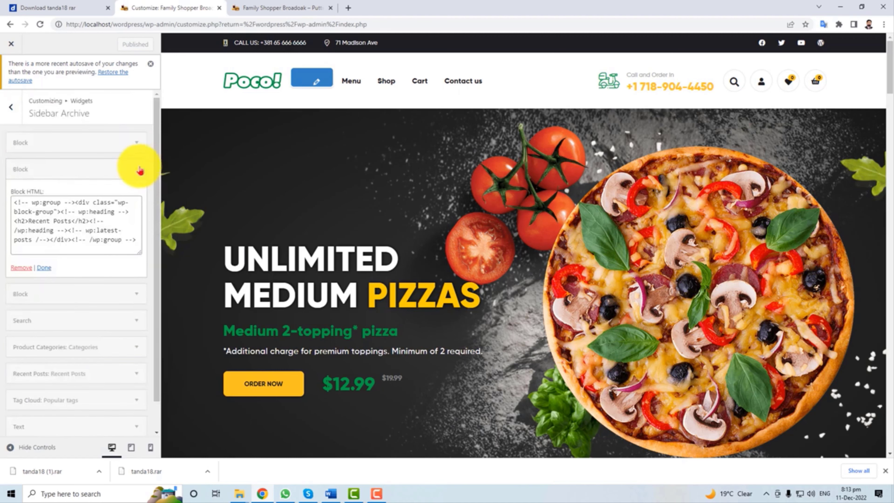
pyautogui.click(140, 169)
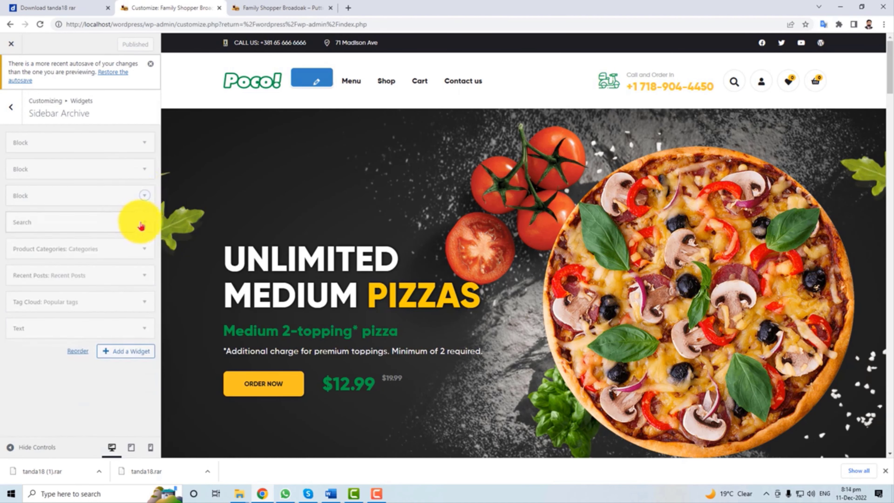
pyautogui.click(145, 225)
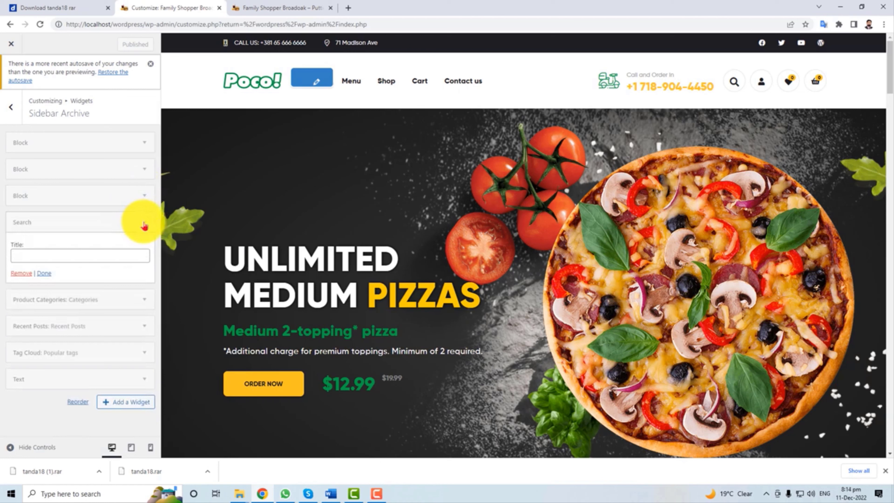
pyautogui.click(144, 226)
pyautogui.click(150, 252)
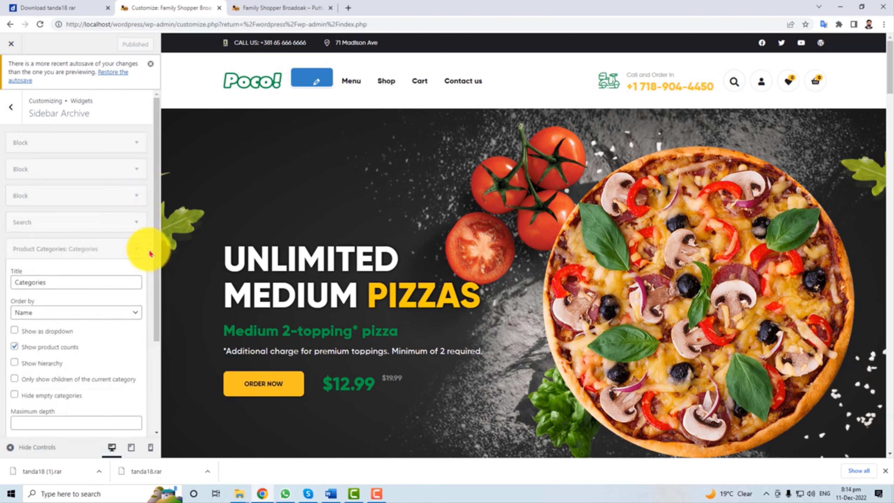
pyautogui.click(134, 253)
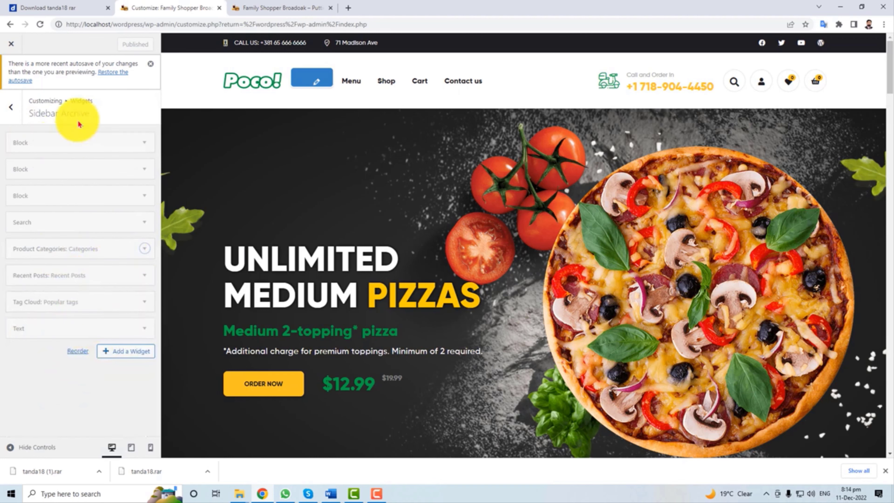
pyautogui.click(117, 357)
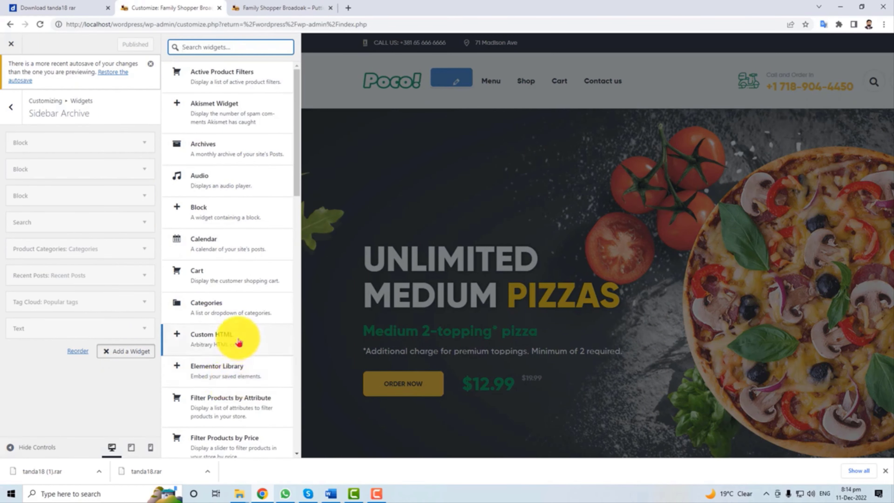
pyautogui.click(11, 106)
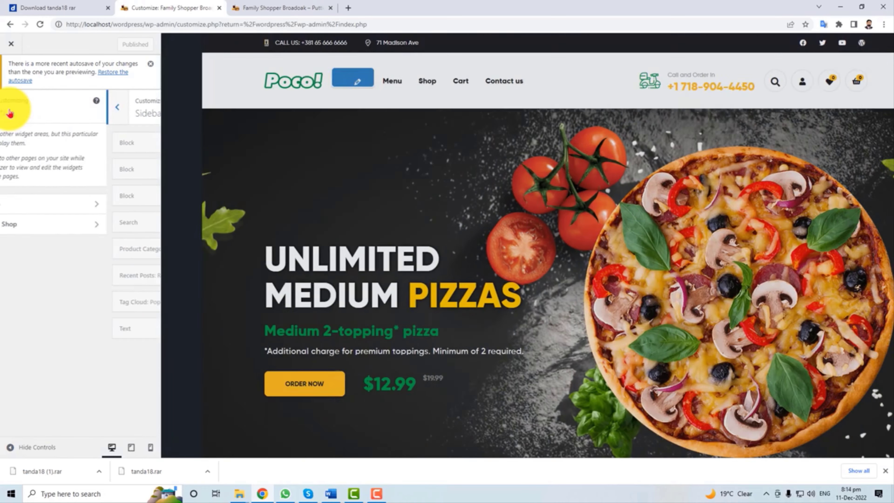
pyautogui.click(11, 107)
pyautogui.click(72, 243)
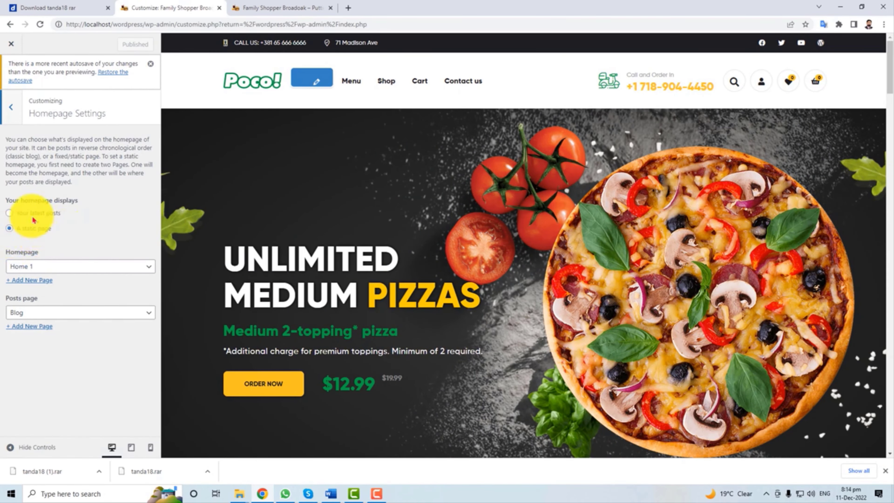
pyautogui.click(74, 270)
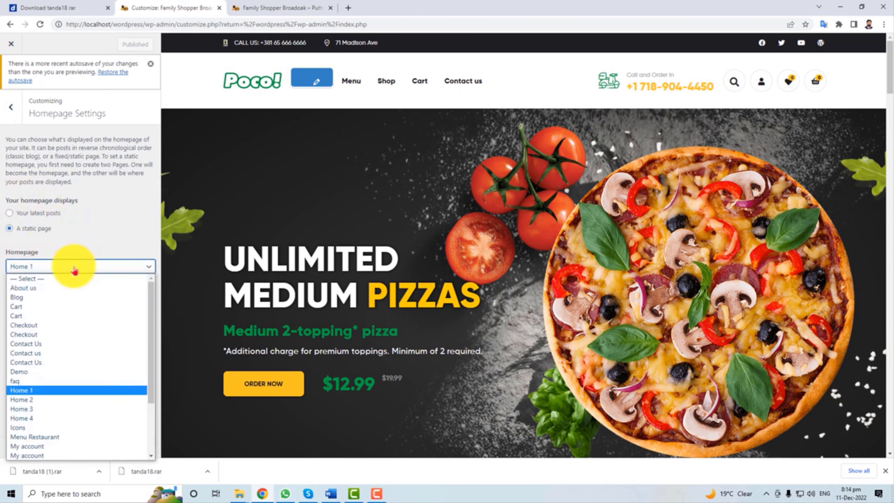
pyautogui.click(39, 390)
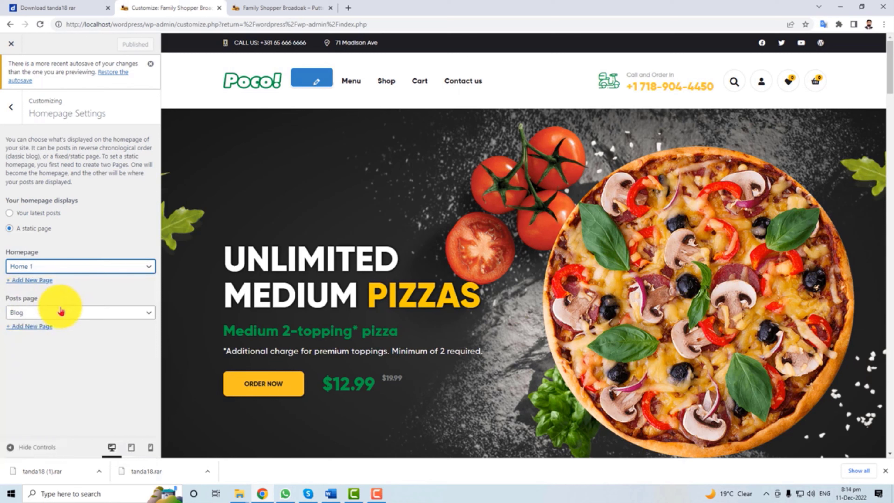
pyautogui.click(75, 312)
pyautogui.click(75, 313)
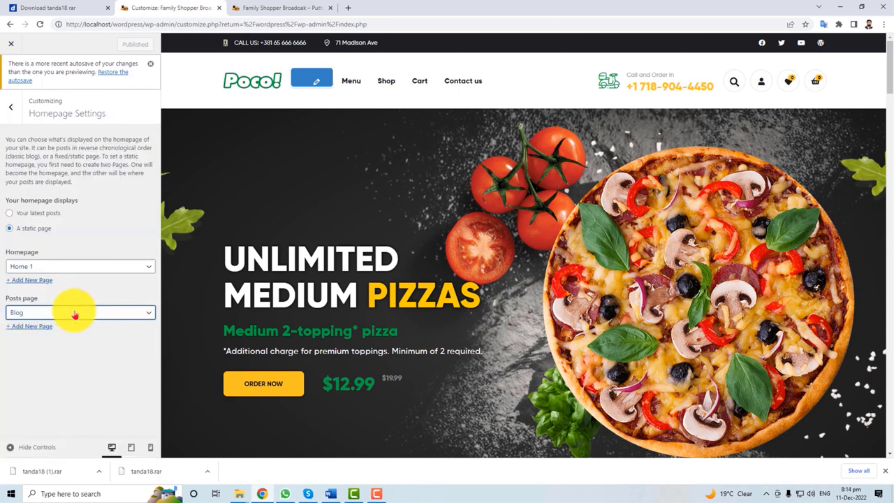
pyautogui.click(13, 110)
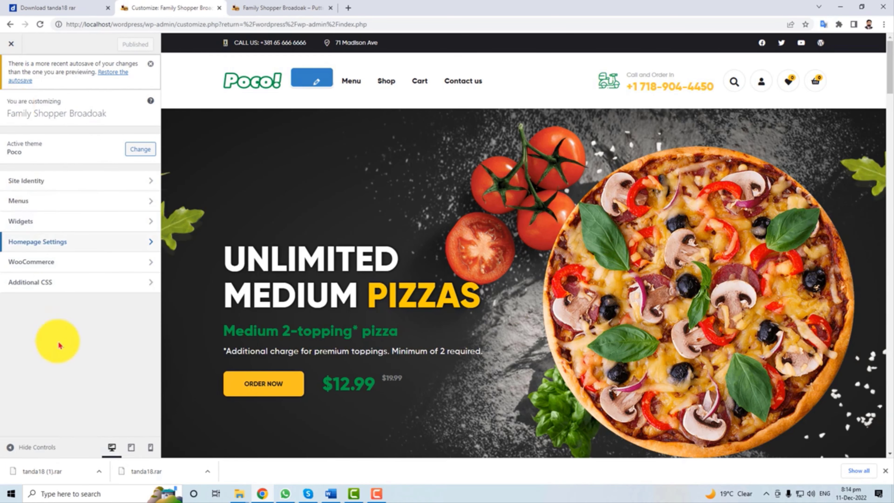
pyautogui.click(66, 262)
pyautogui.click(86, 141)
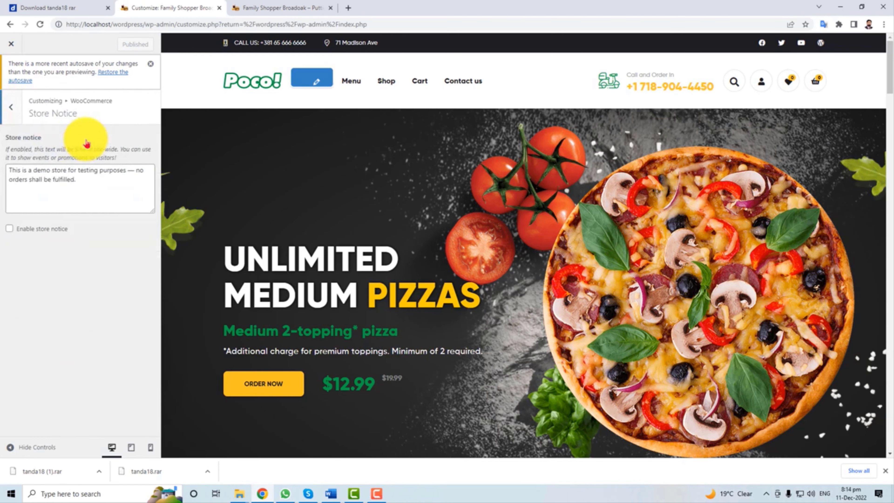
pyautogui.click(10, 110)
pyautogui.click(71, 162)
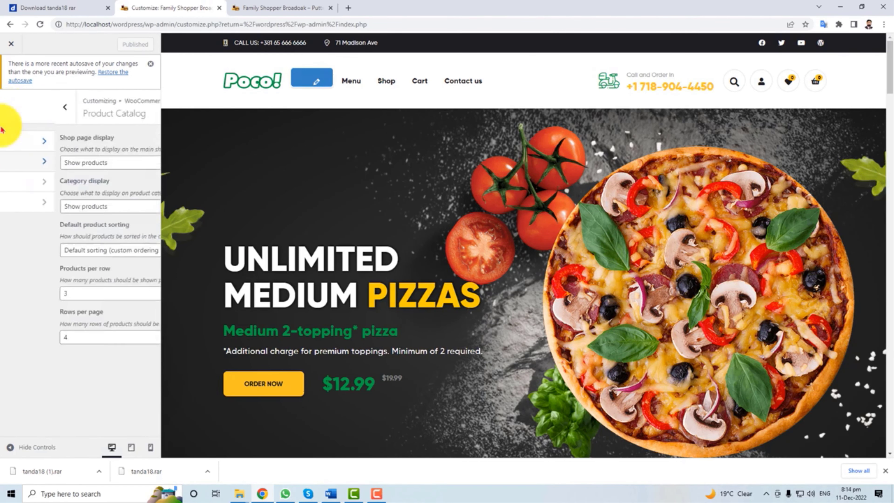
pyautogui.click(12, 107)
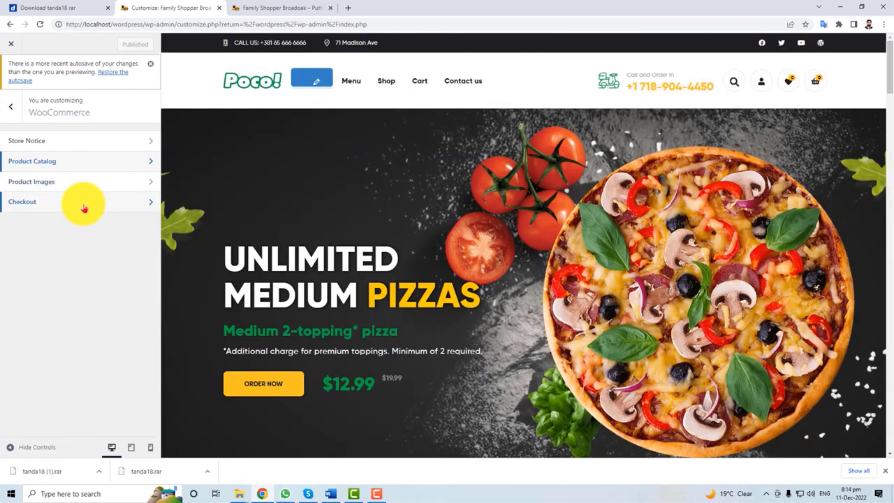
pyautogui.click(6, 116)
pyautogui.click(69, 283)
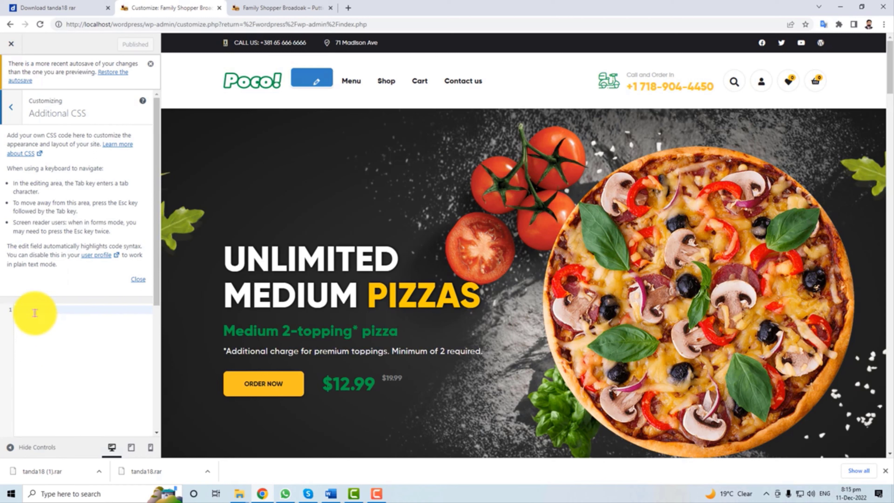
pyautogui.click(11, 107)
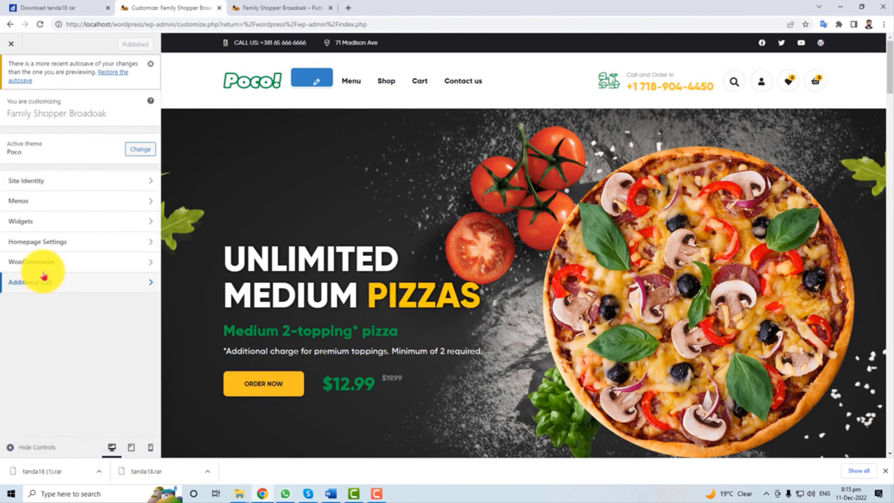
# Close the Customizer, go to All Pages, and choose Edit under Home 1.
pyautogui.click(15, 46)
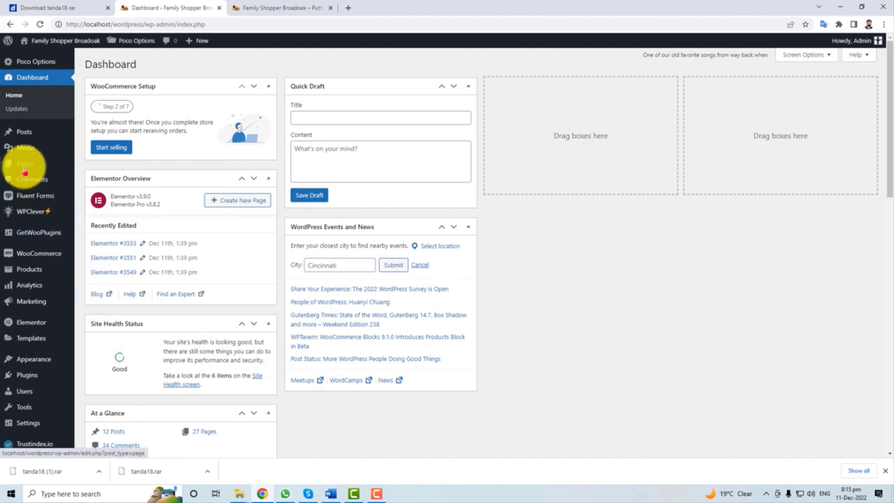
pyautogui.moveTo(25, 170)
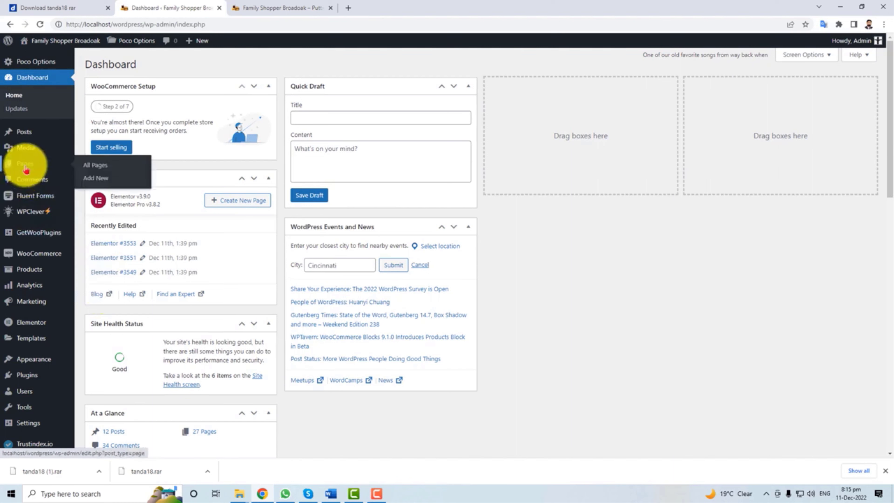
pyautogui.click(95, 169)
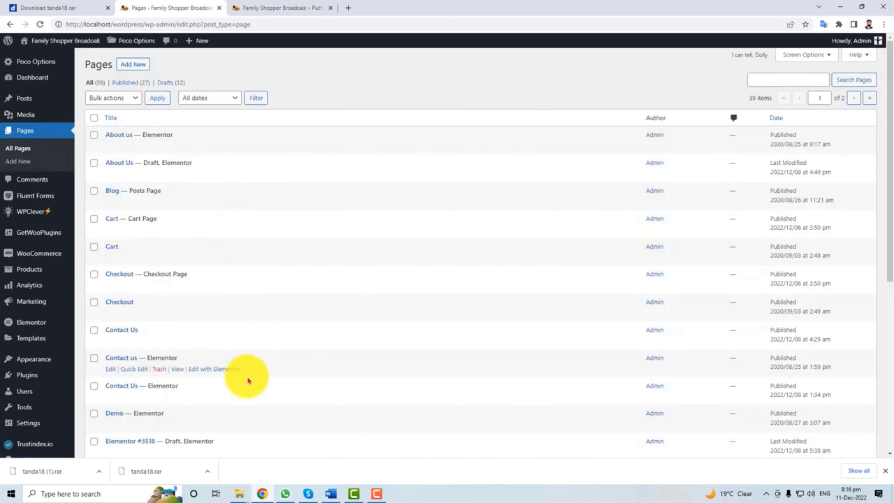
pyautogui.scroll(-5, 244, 382)
pyautogui.scroll(-4, 247, 394)
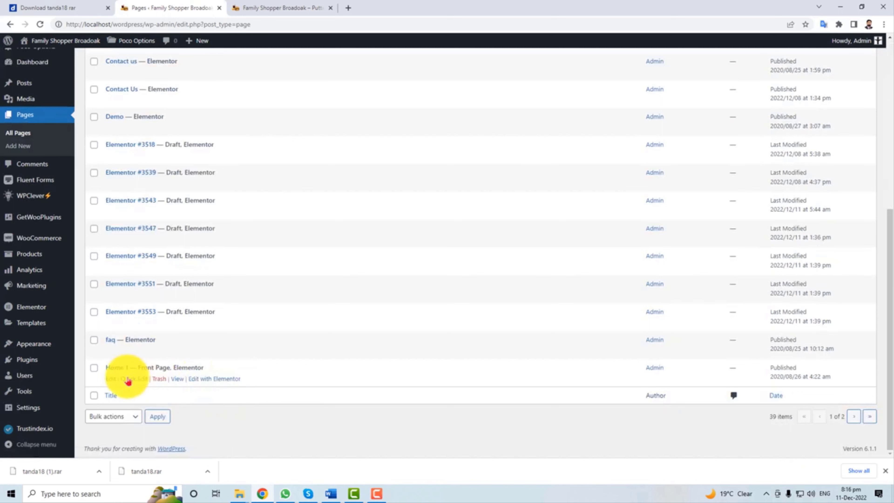
pyautogui.click(111, 378)
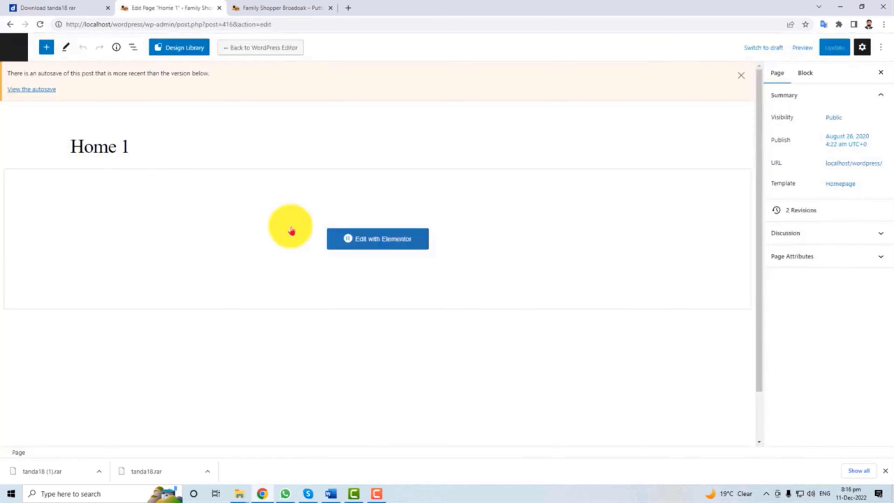
# Open Home 1 with Elementor, scroll through the homepage, then choose Edit Header.
pyautogui.click(383, 243)
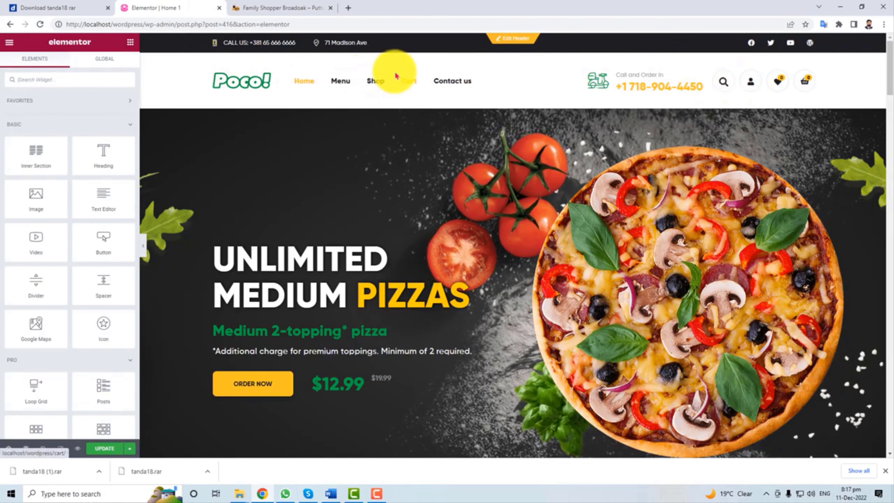
pyautogui.scroll(-20, 464, 290)
pyautogui.scroll(-5, 464, 290)
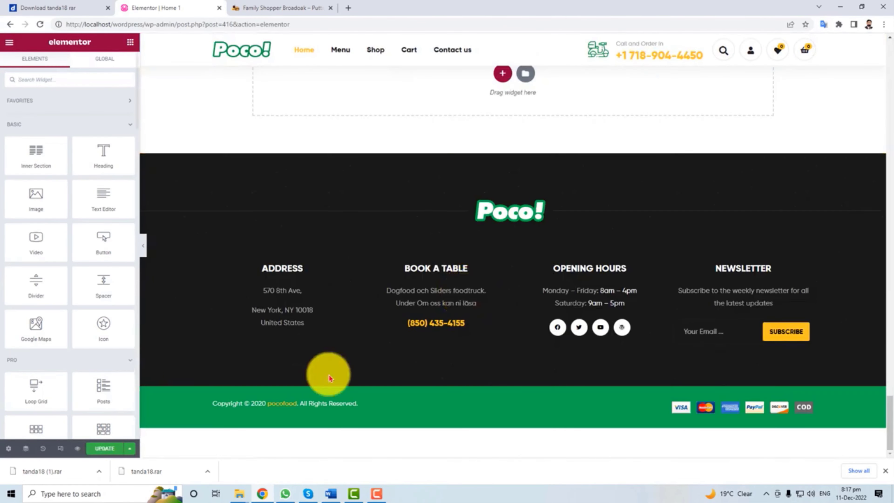
pyautogui.scroll(15, 511, 353)
pyautogui.scroll(10, 511, 353)
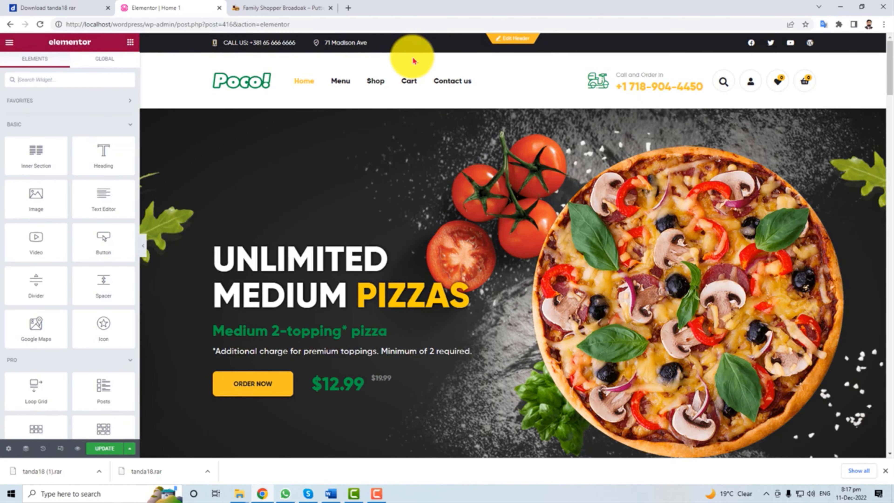
pyautogui.click(512, 39)
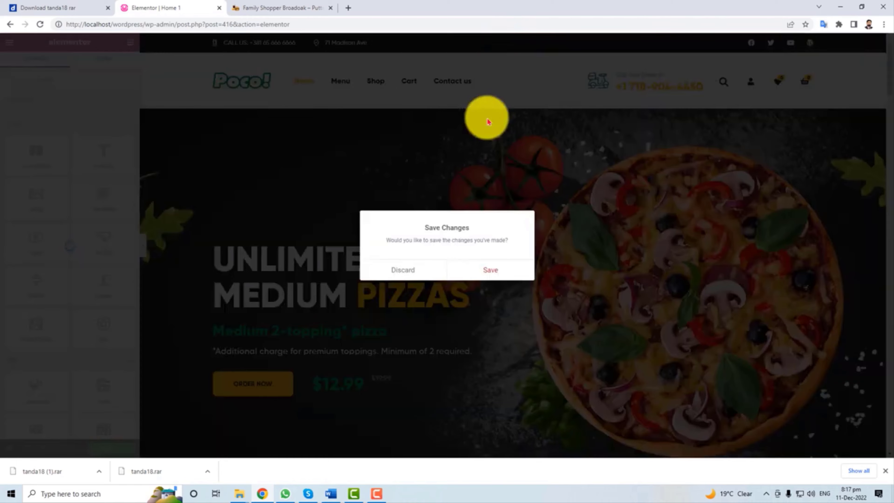
pyautogui.click(475, 266)
pyautogui.click(309, 40)
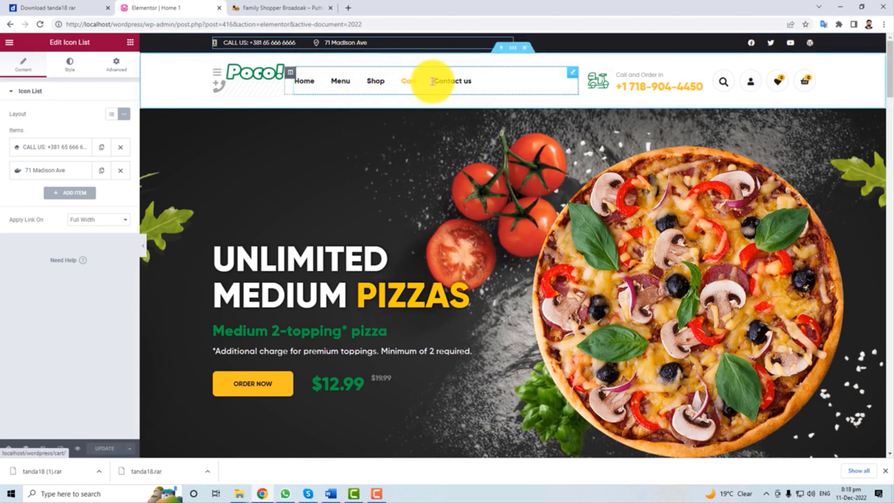
pyautogui.click(492, 89)
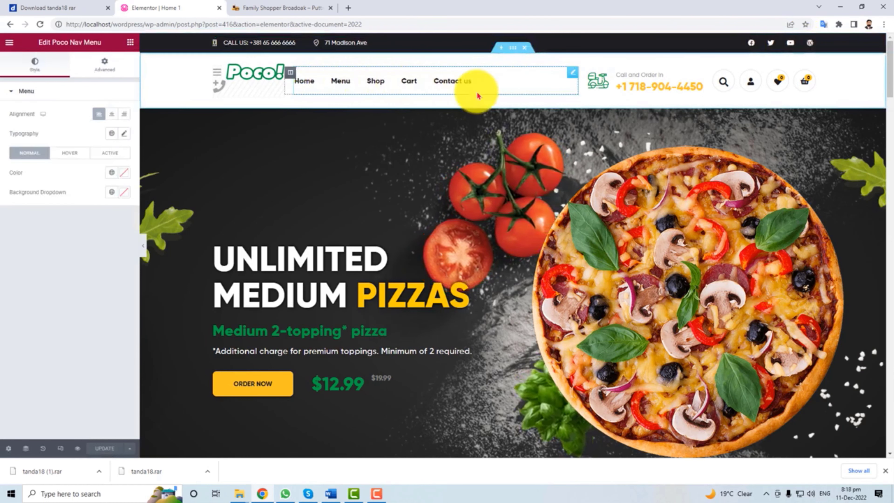
pyautogui.click(112, 114)
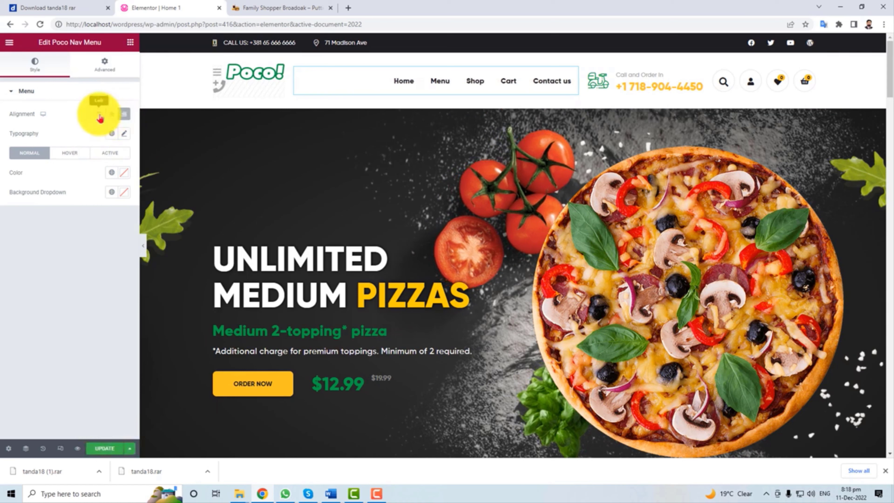
pyautogui.click(99, 113)
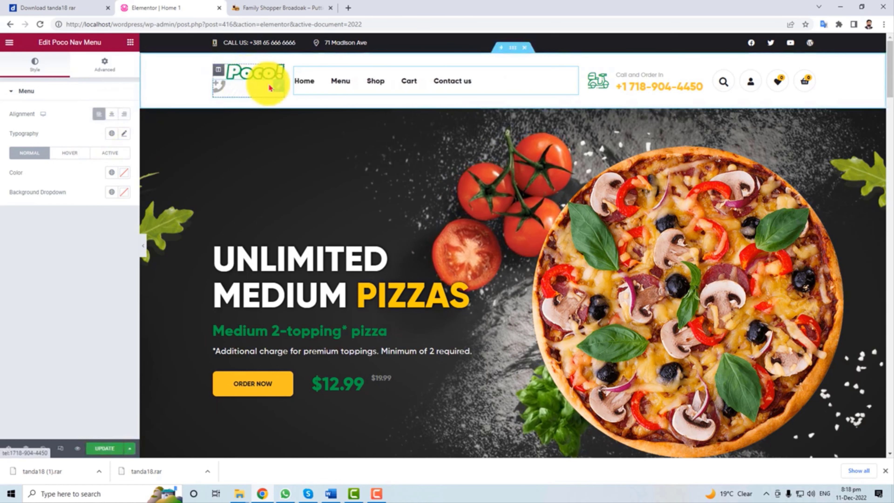
pyautogui.click(234, 90)
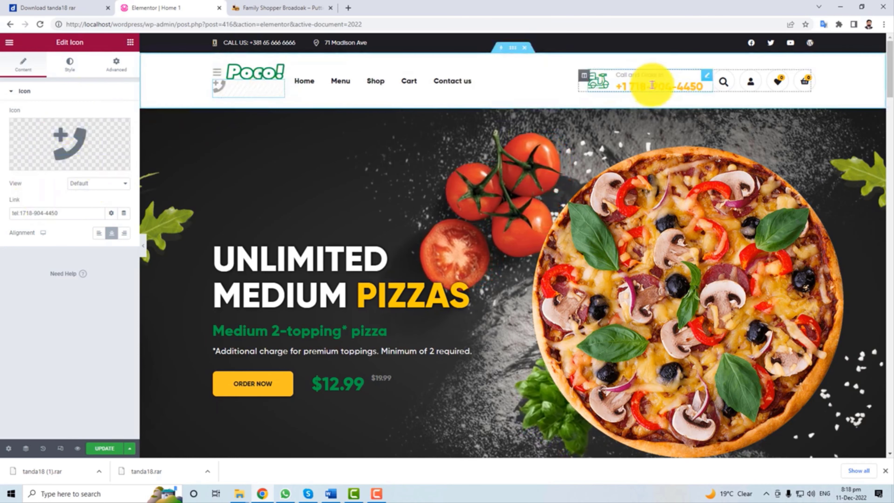
pyautogui.click(651, 85)
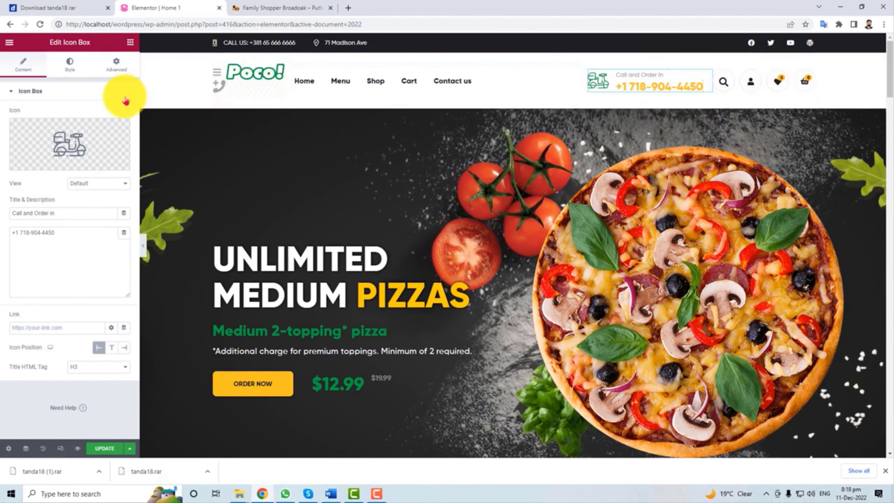
pyautogui.moveTo(65, 156)
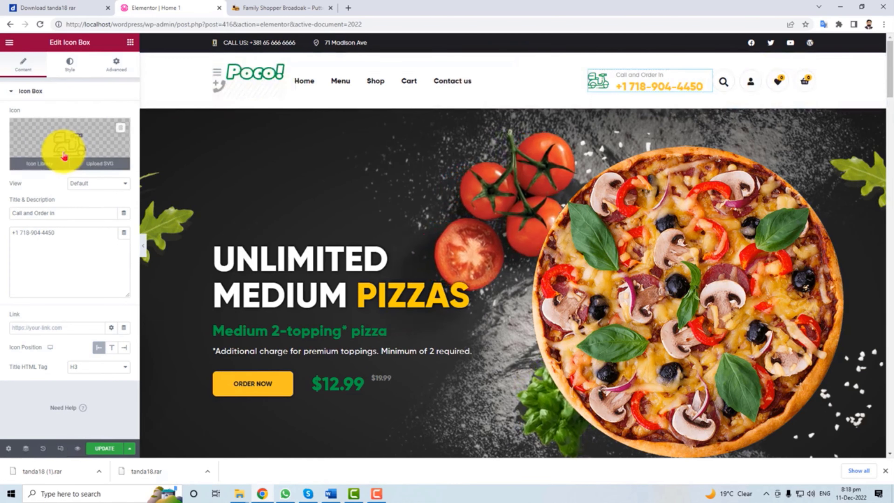
pyautogui.scroll(-10, 328, 231)
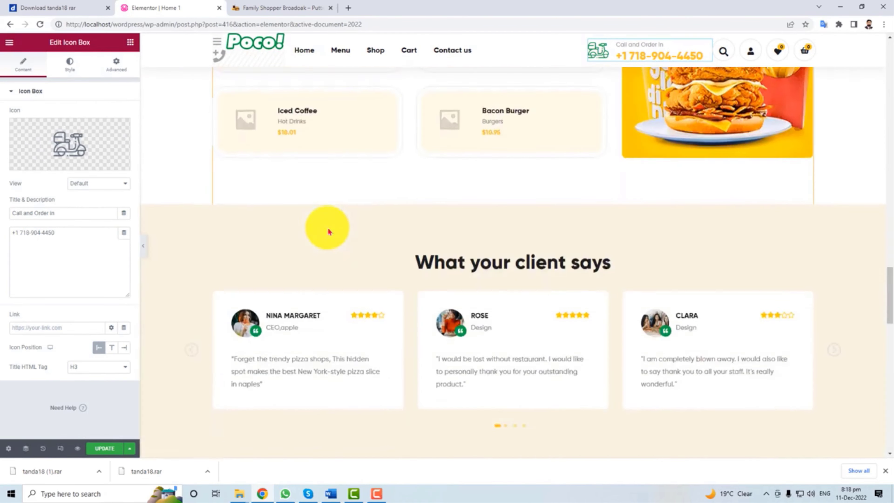
pyautogui.scroll(-10, 329, 230)
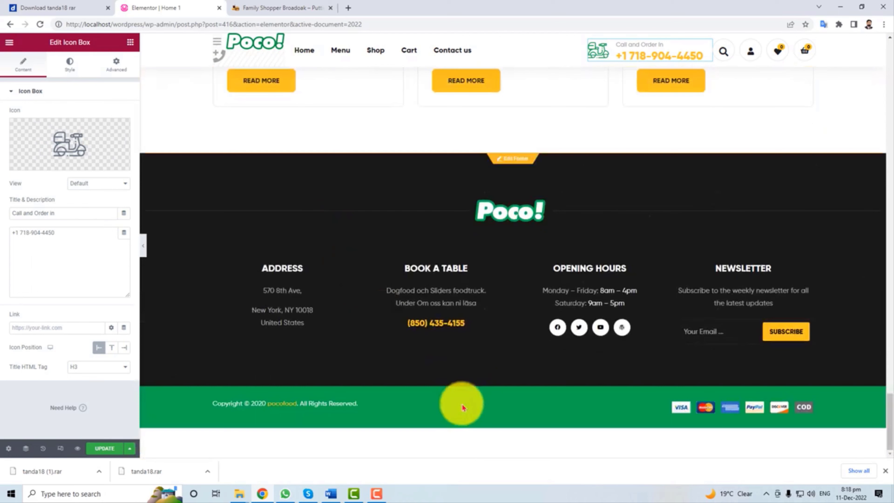
pyautogui.click(462, 408)
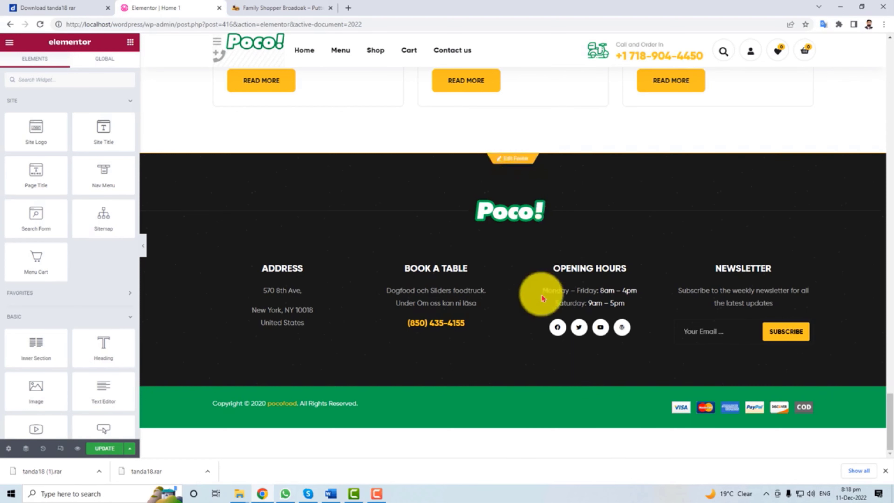
# Open the footer template, discard the unsaved header changes, and select the ADDRESS text.
pyautogui.click(510, 162)
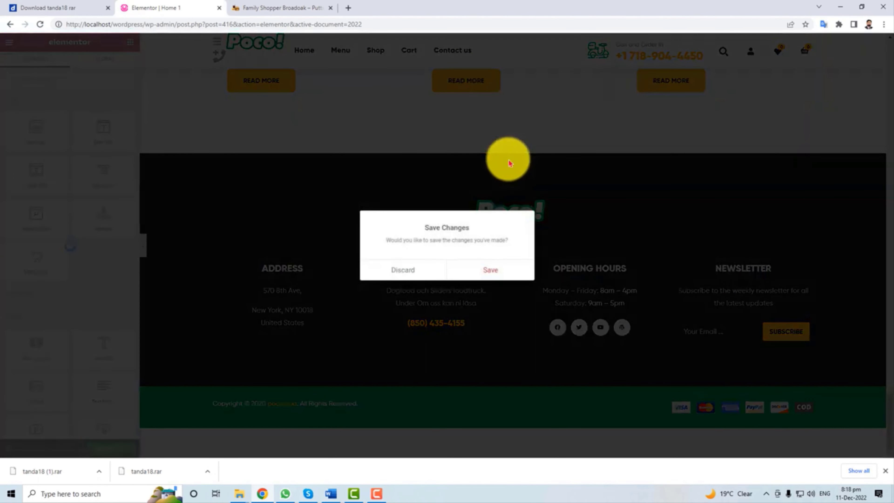
pyautogui.click(414, 265)
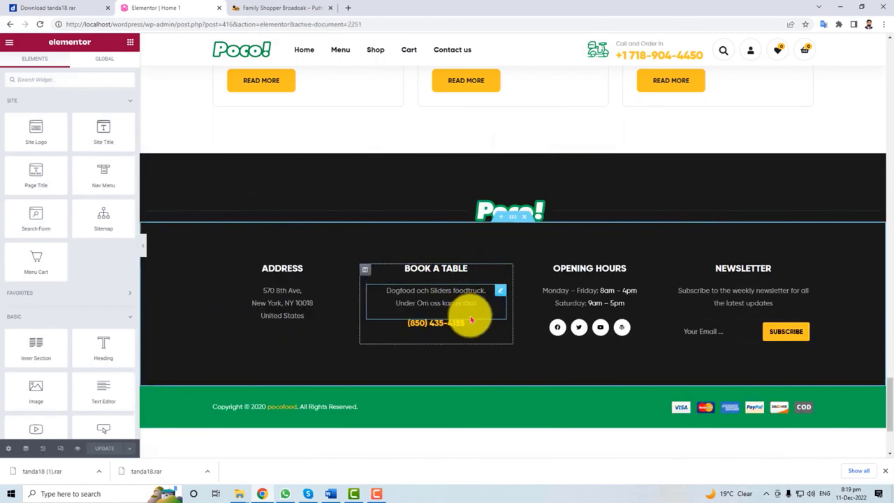
pyautogui.click(279, 299)
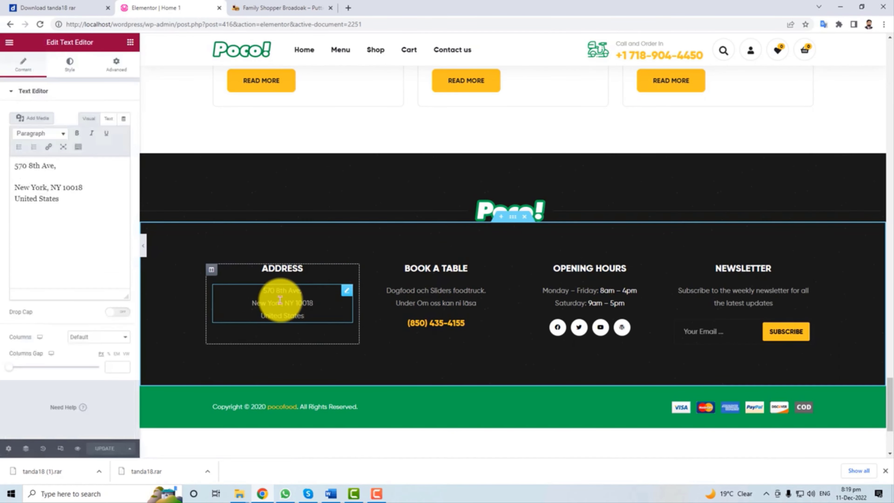
pyautogui.moveTo(267, 291); pyautogui.dragTo(309, 313)
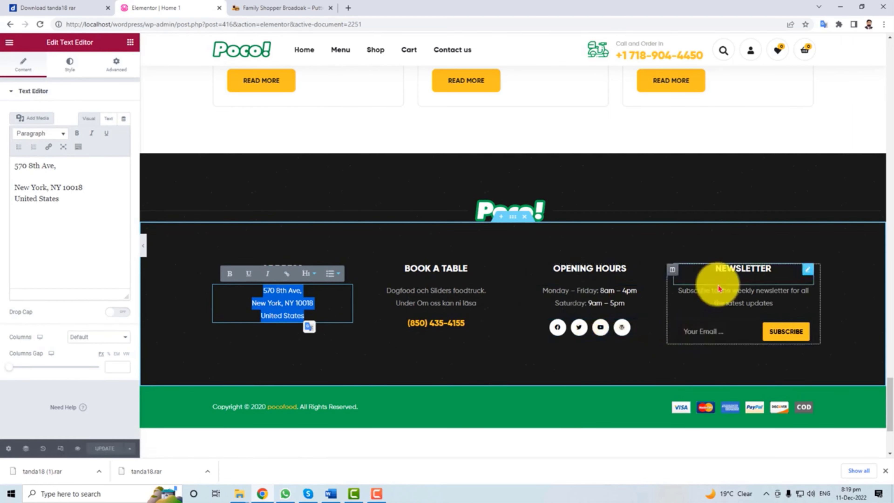
# Open the footer newsletter blurb and select its text, leaving it unchanged.
pyautogui.click(717, 301)
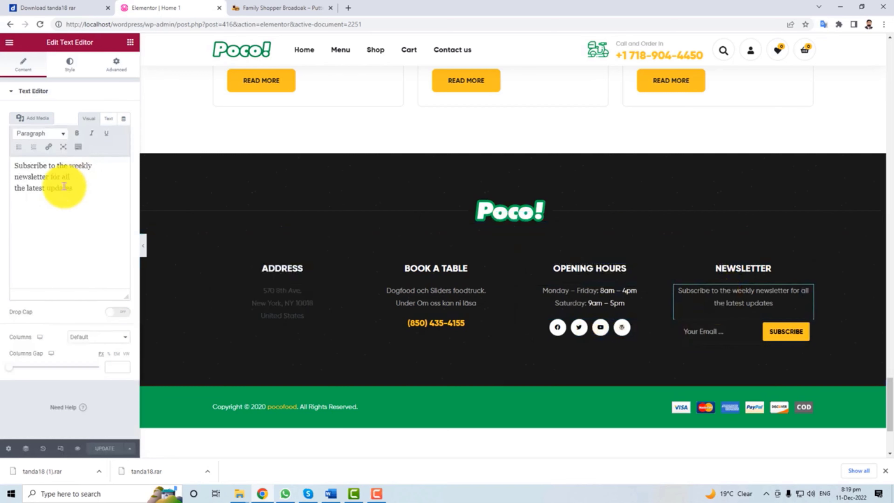
pyautogui.moveTo(69, 178); pyautogui.dragTo(9, 167)
pyautogui.hotkey('ctrl', 'a')
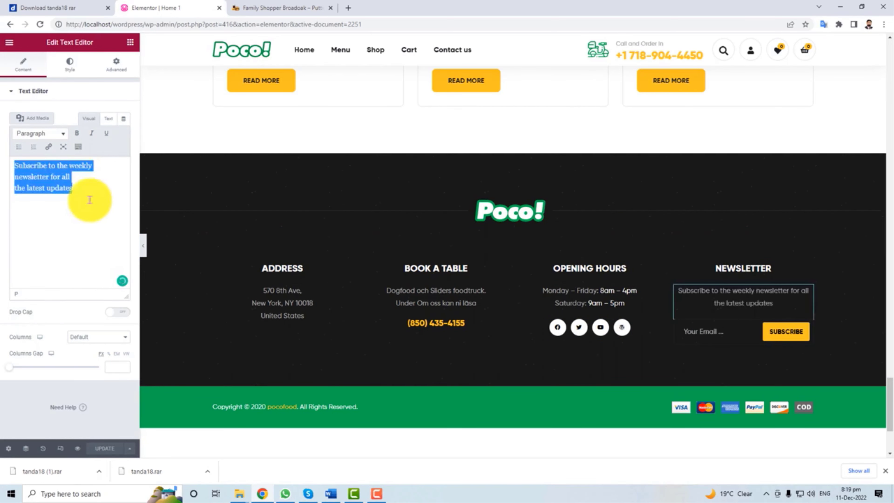
pyautogui.click(69, 197)
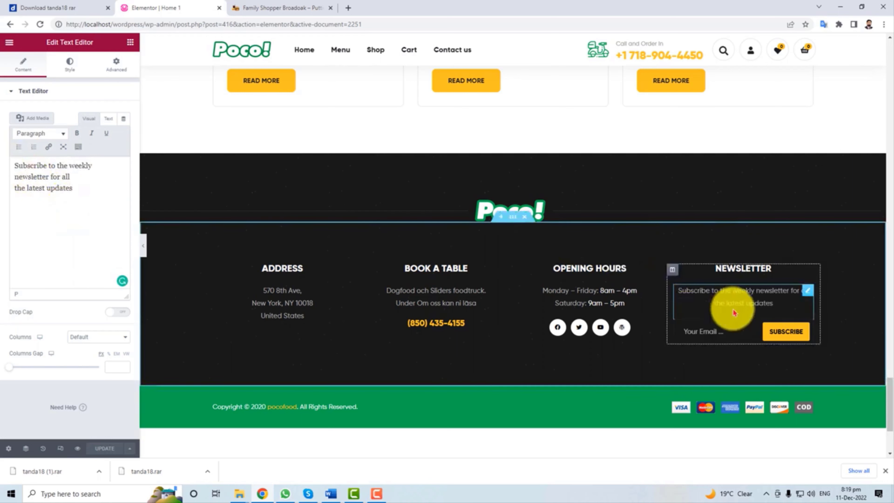
# Check the footer copyright line, then scroll to the top and return to Edit Page.
pyautogui.click(308, 407)
pyautogui.scroll(4, 359, 439)
pyautogui.scroll(-8, 359, 440)
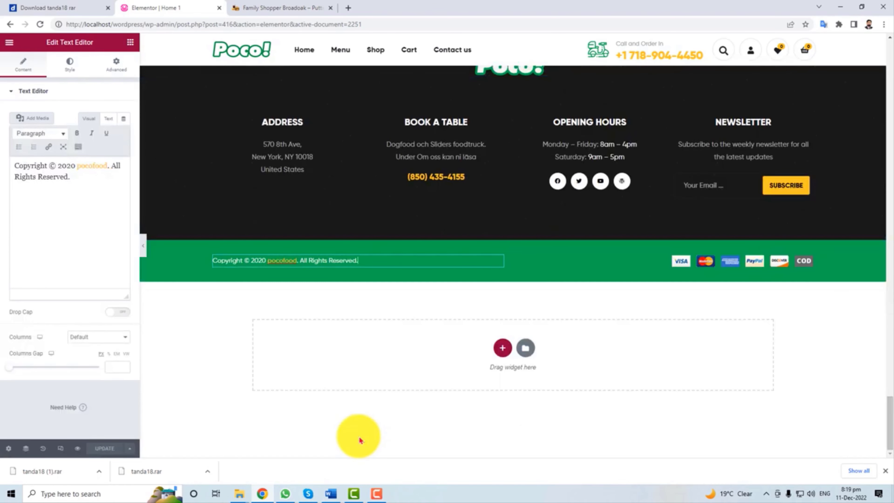
pyautogui.scroll(10, 360, 440)
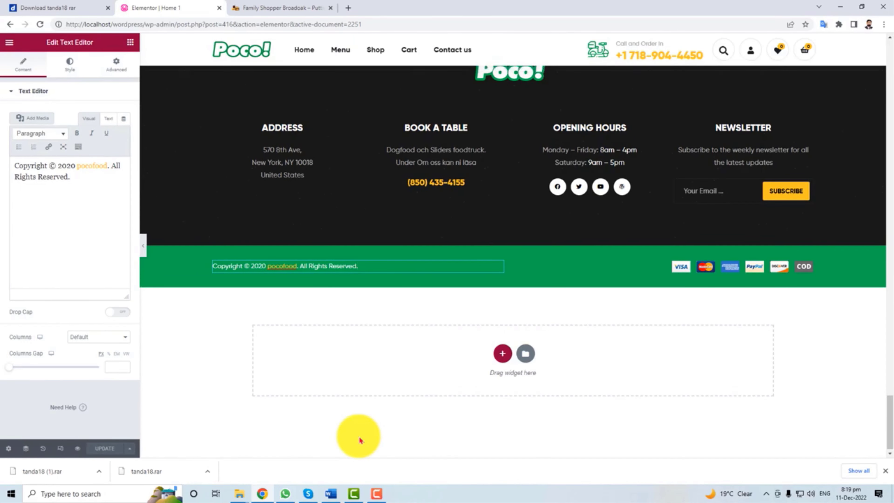
pyautogui.scroll(6, 359, 440)
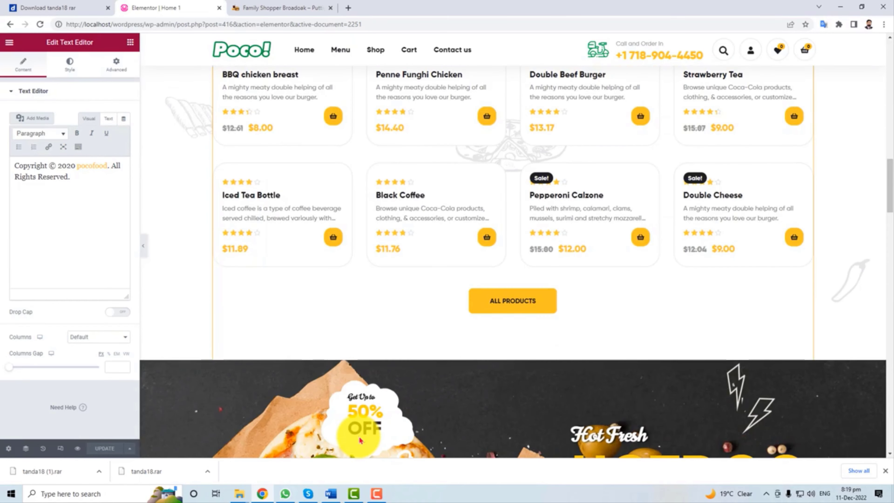
pyautogui.scroll(10, 359, 440)
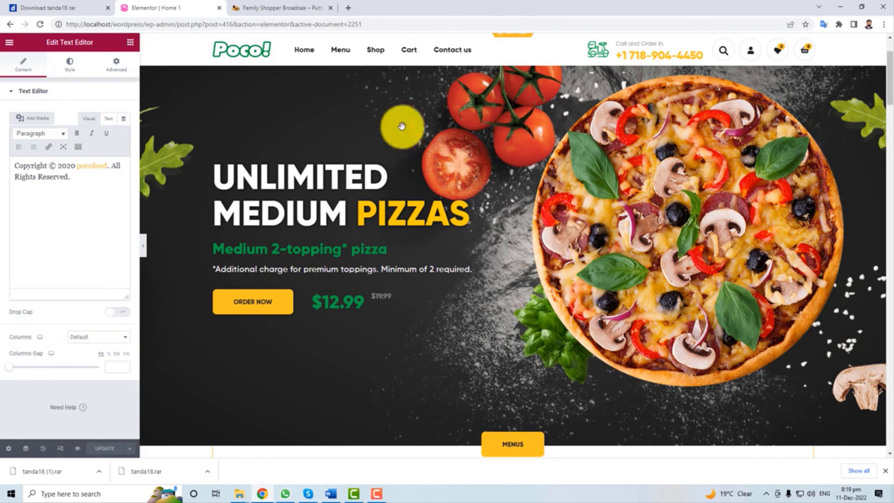
pyautogui.scroll(2, 509, 193)
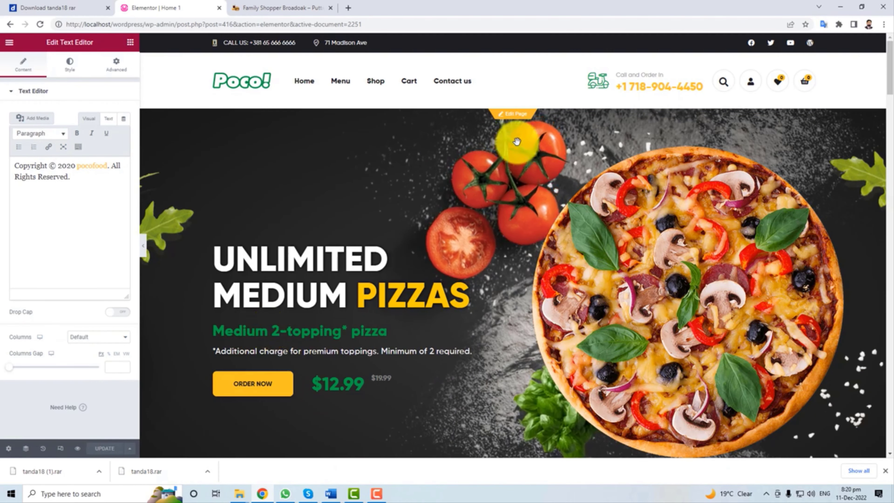
pyautogui.click(513, 114)
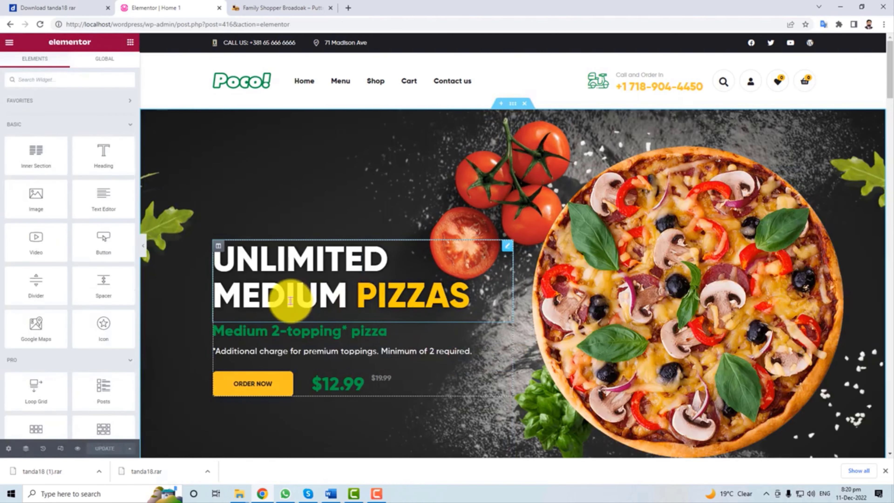
# Review the hero pizza image (link None, size unchanged) and the UNLIMITED MEDIUM PIZZAS heading.
pyautogui.click(652, 296)
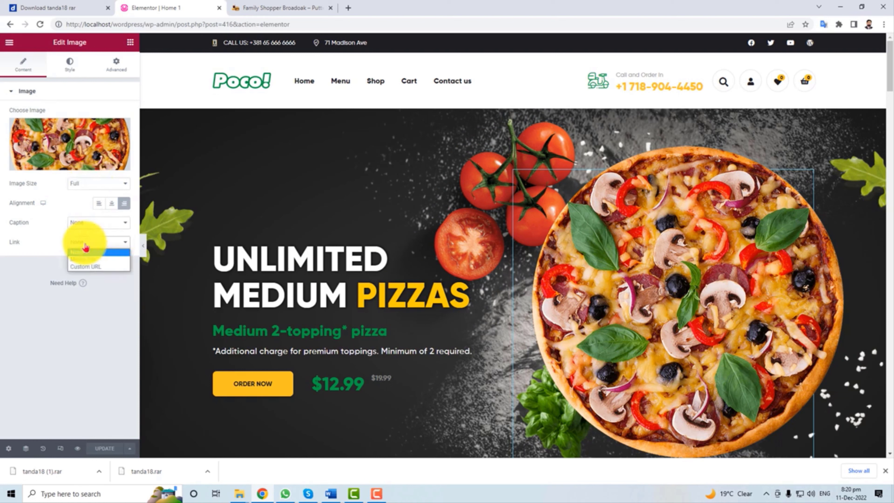
pyautogui.click(85, 250)
pyautogui.click(80, 186)
pyautogui.click(80, 186)
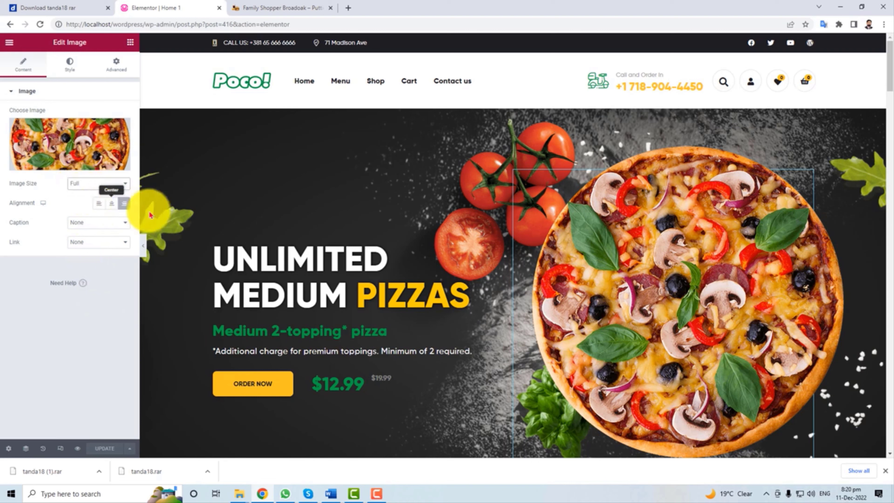
pyautogui.click(232, 256)
pyautogui.moveTo(224, 260); pyautogui.dragTo(464, 294)
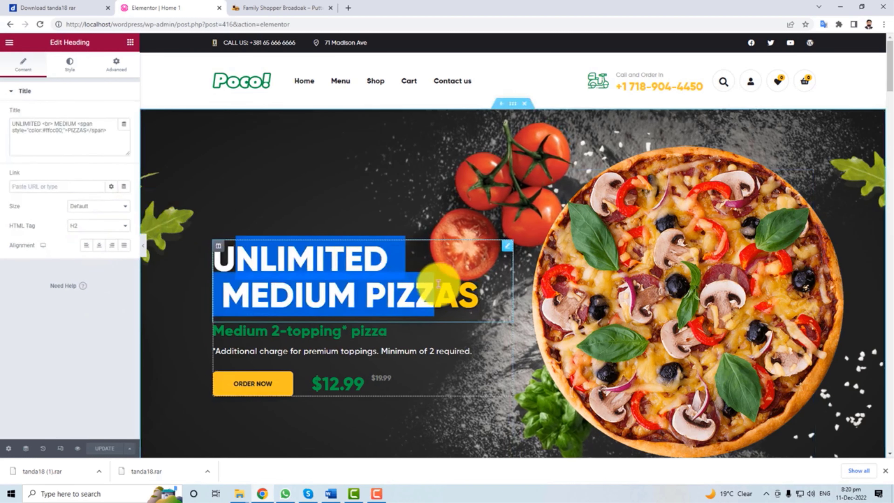
pyautogui.click(329, 297)
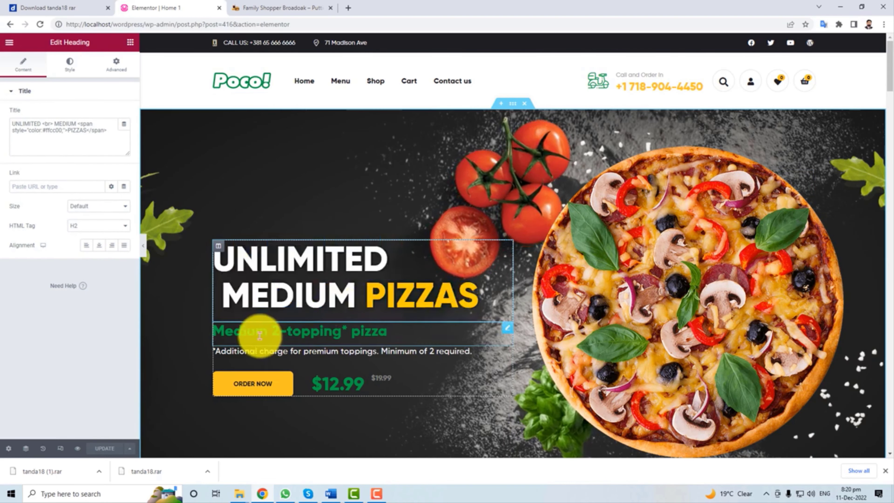
# Inspect the ORDER NOW button's link settings, then scroll down to the menu categories row.
pyautogui.click(243, 391)
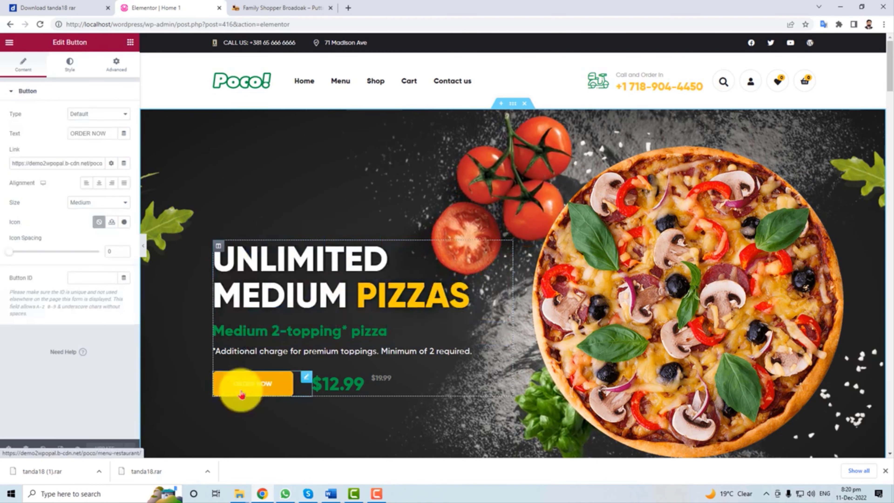
pyautogui.doubleClick(53, 163)
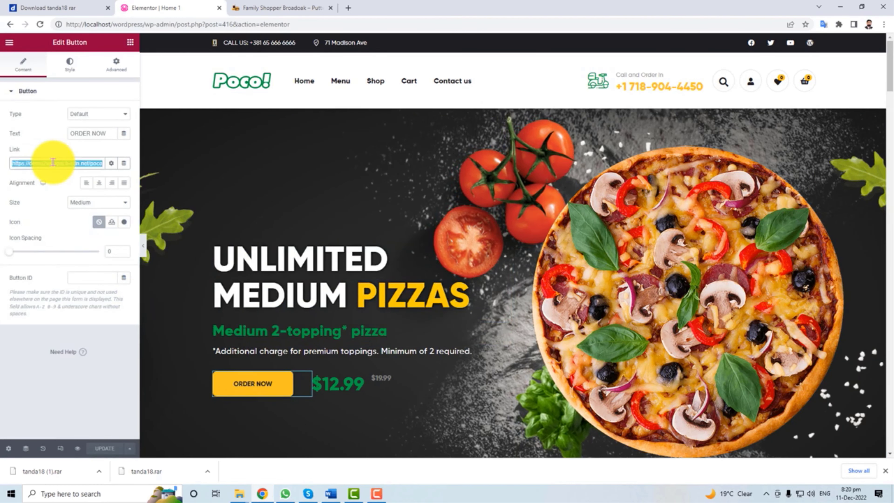
pyautogui.click(87, 301)
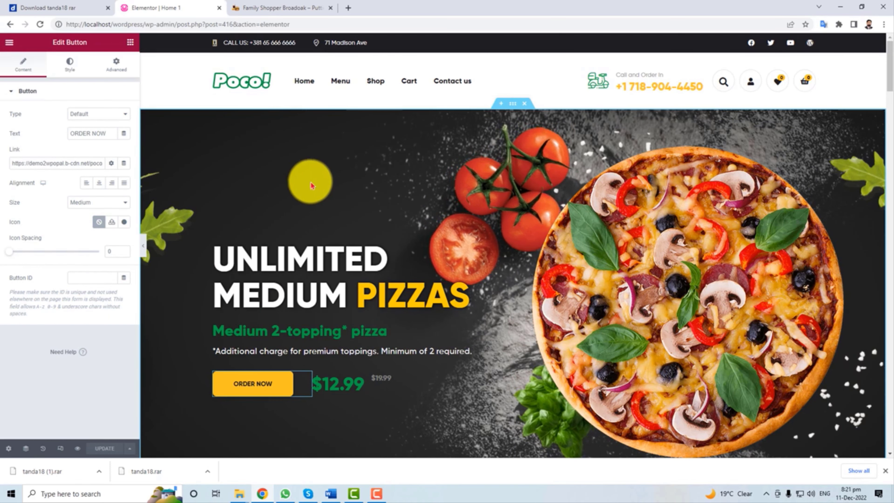
pyautogui.scroll(-5, 514, 294)
pyautogui.scroll(-5, 514, 294)
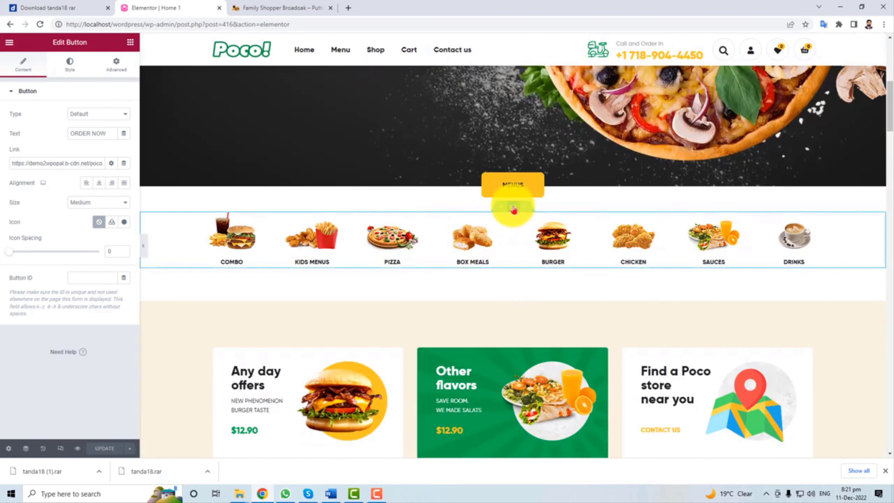
# Set the menu categories section width to 1381 with No Gap and Default height, then edit the Any day offers banner.
pyautogui.click(513, 209)
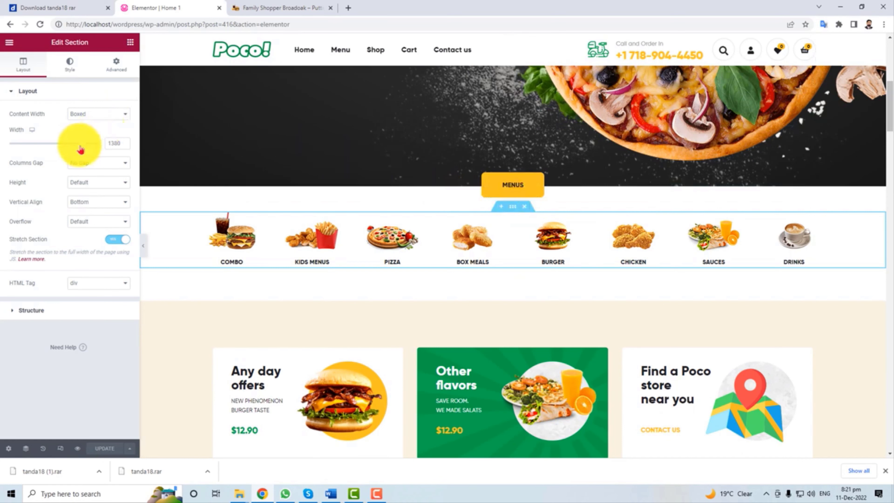
pyautogui.moveTo(81, 150); pyautogui.dragTo(104, 159)
pyautogui.click(111, 167)
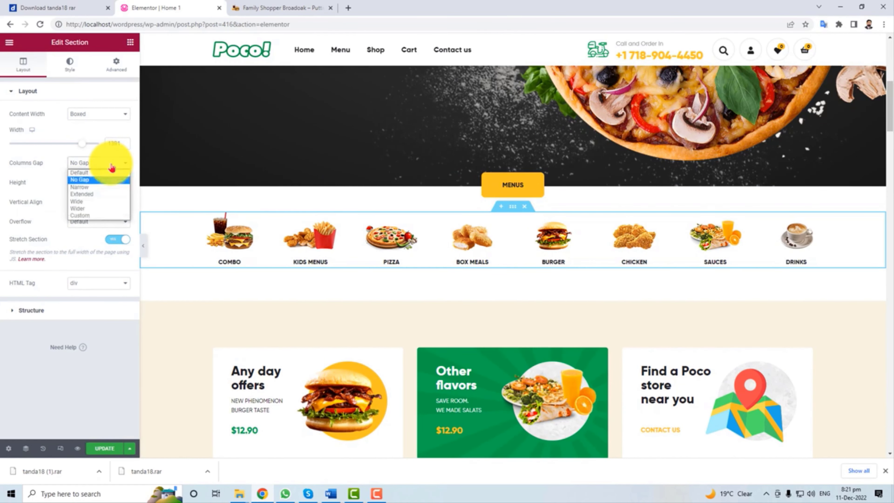
pyautogui.click(105, 179)
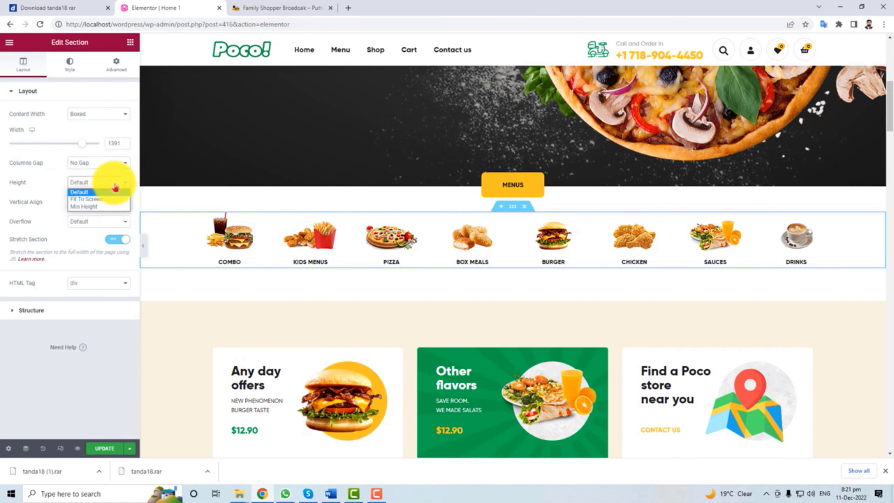
pyautogui.click(112, 199)
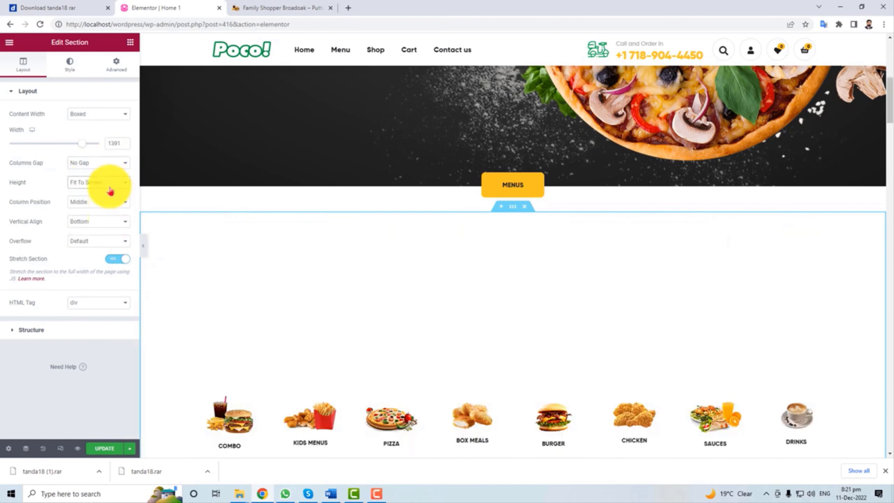
pyautogui.click(107, 194)
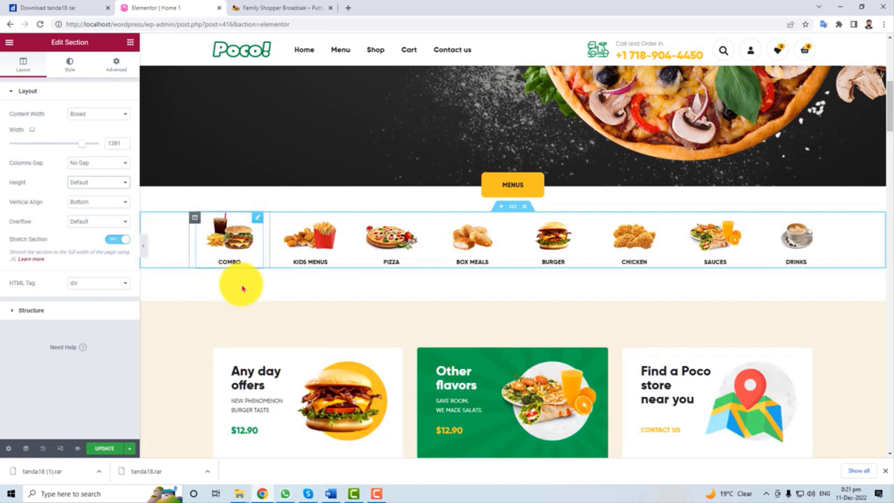
pyautogui.scroll(-4, 241, 286)
pyautogui.click(365, 263)
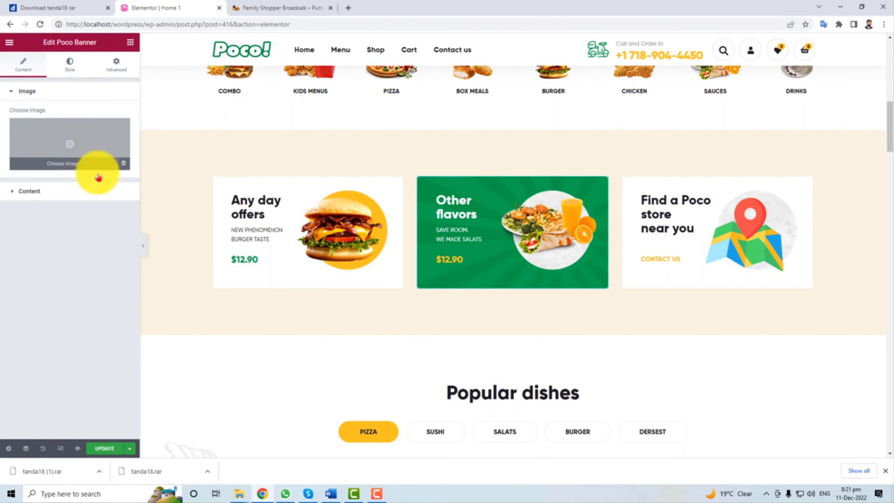
# Scroll through the Home 1 page to the footer and back, then leave the Elementor editor.
pyautogui.scroll(-8, 187, 361)
pyautogui.scroll(5, 252, 328)
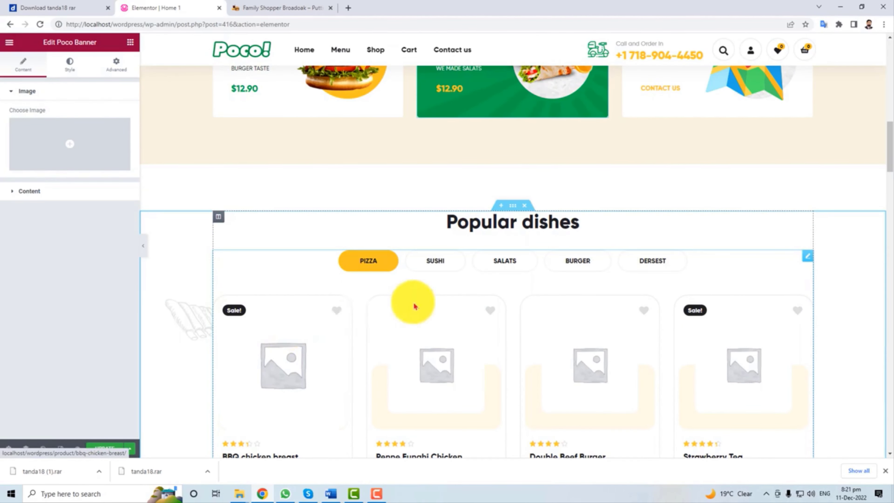
pyautogui.scroll(10, 652, 347)
pyautogui.scroll(-15, 343, 317)
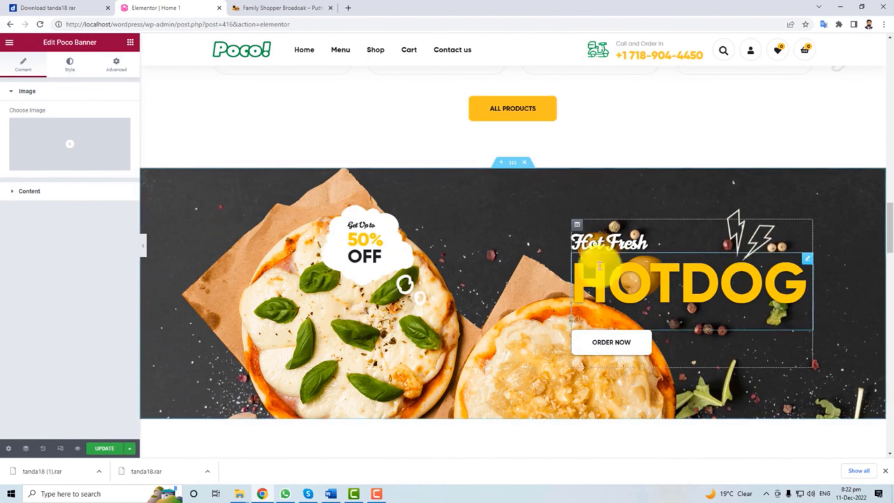
pyautogui.scroll(-15, 586, 413)
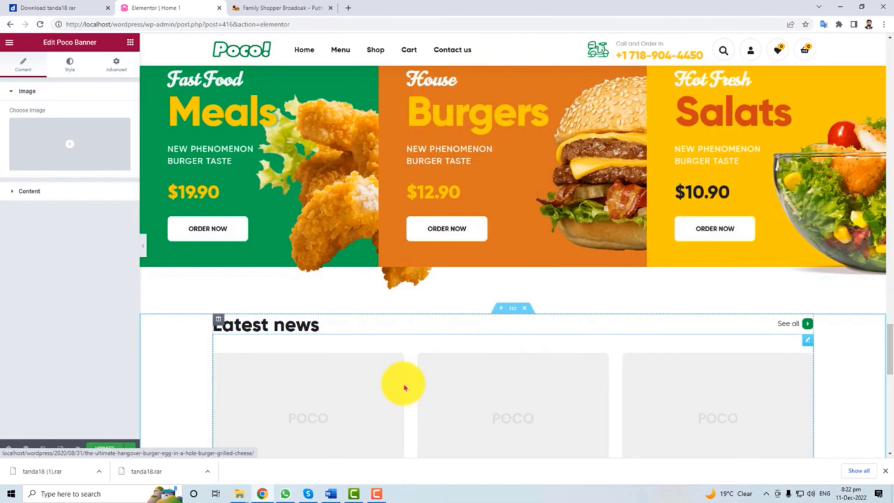
pyautogui.scroll(-10, 383, 391)
pyautogui.scroll(20, 385, 391)
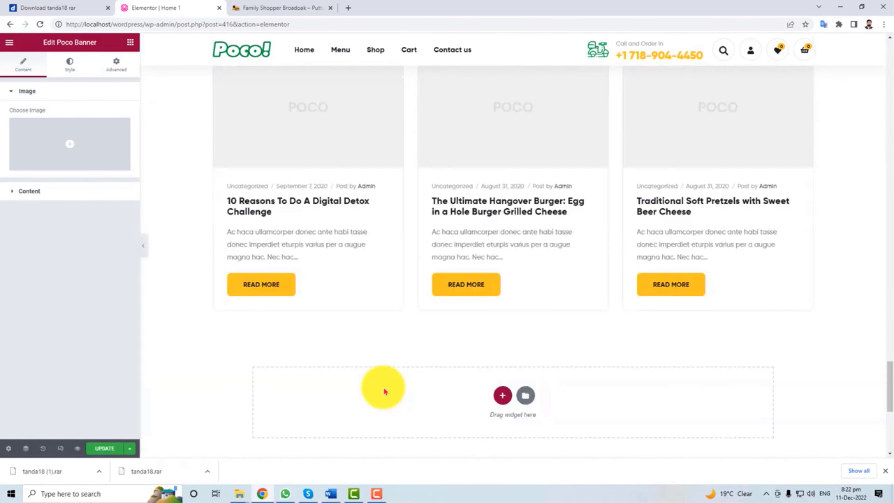
pyautogui.scroll(5, 383, 387)
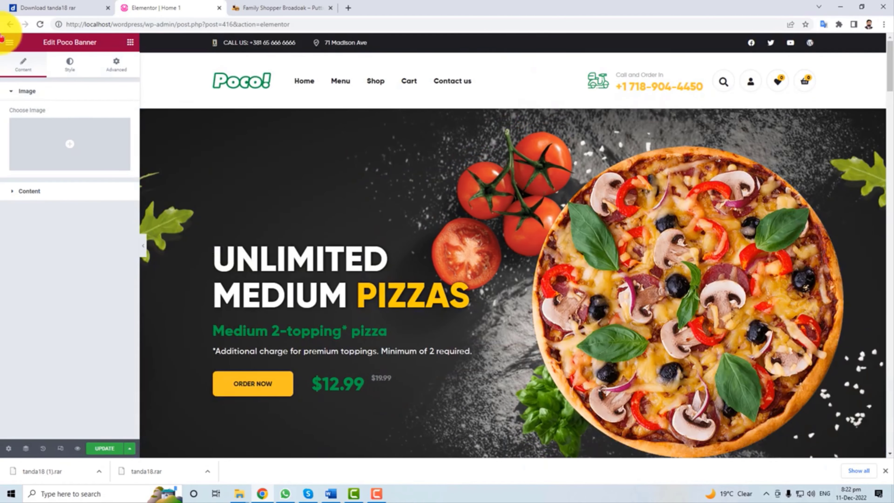
pyautogui.click(10, 24)
# Open the About Us, Blog, Checkout and Contact Us editors in new tabs, then view About Us.
pyautogui.press('Return')
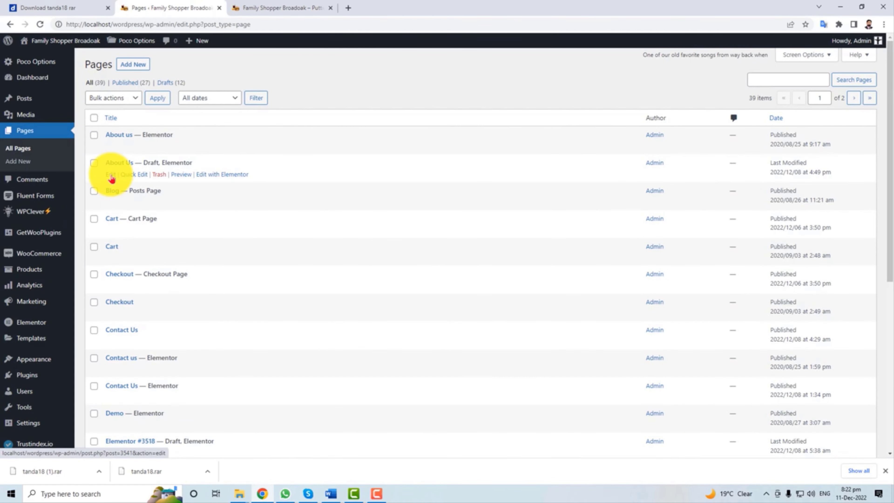
pyautogui.rightClick(111, 178)
pyautogui.click(131, 182)
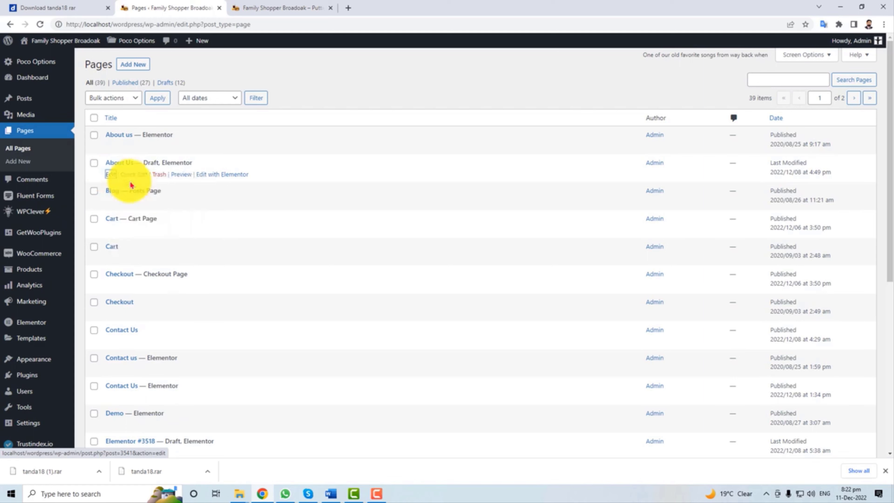
pyautogui.rightClick(112, 207)
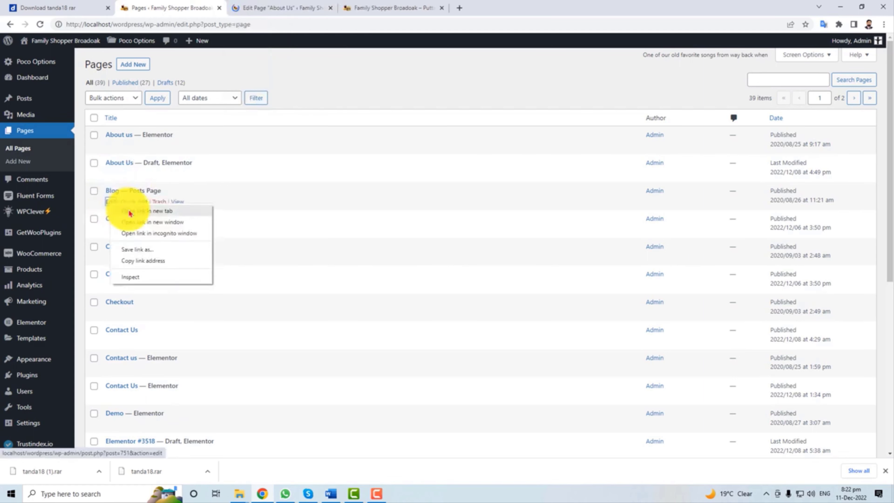
pyautogui.click(131, 211)
pyautogui.rightClick(110, 315)
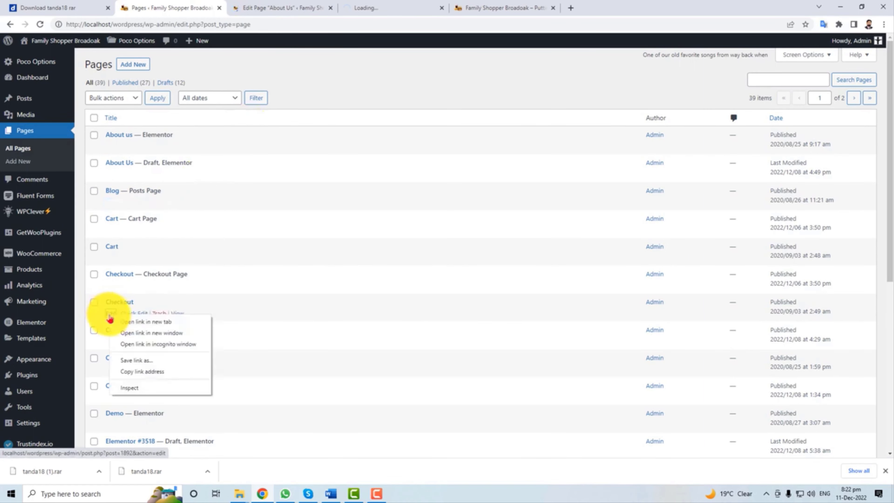
pyautogui.click(131, 319)
pyautogui.rightClick(111, 341)
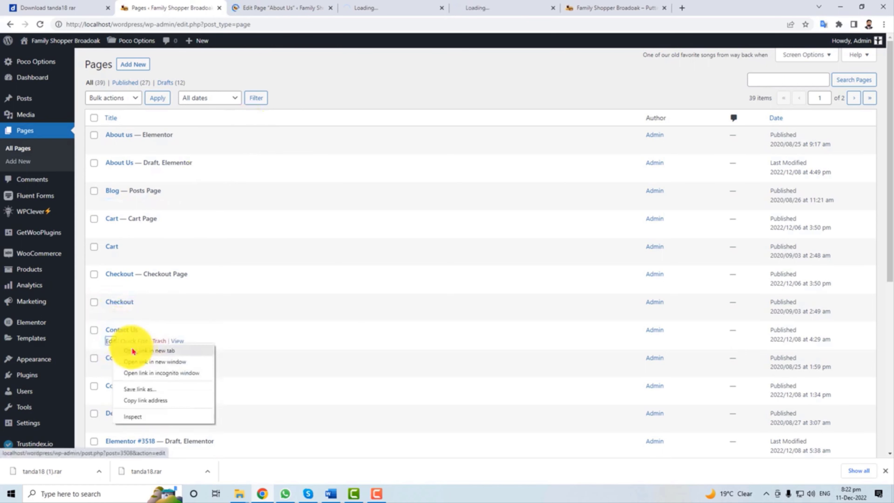
pyautogui.click(132, 348)
pyautogui.click(281, 7)
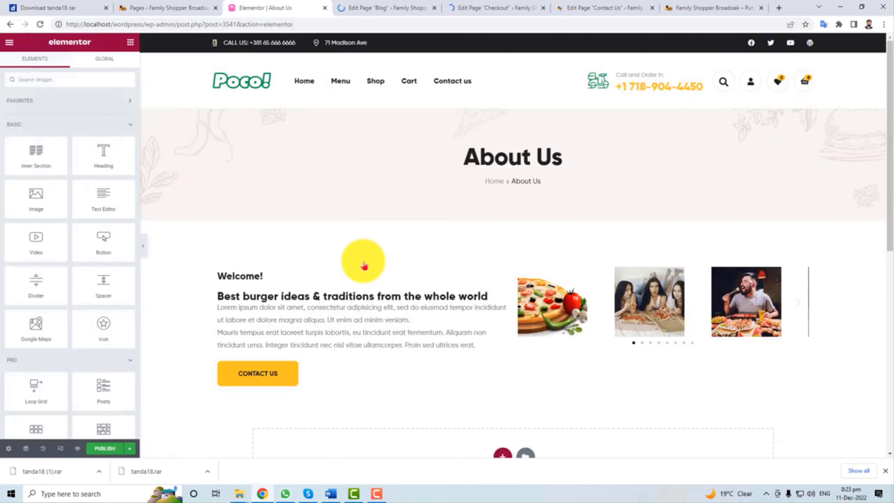
# Review the About Us Welcome text, publish the page, and return to the Pages list tab.
pyautogui.click(476, 306)
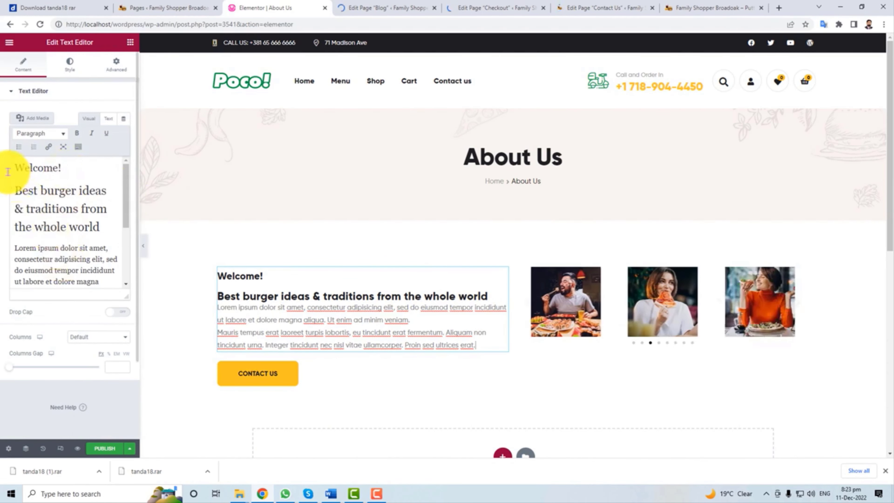
pyautogui.moveTo(16, 169); pyautogui.dragTo(96, 282)
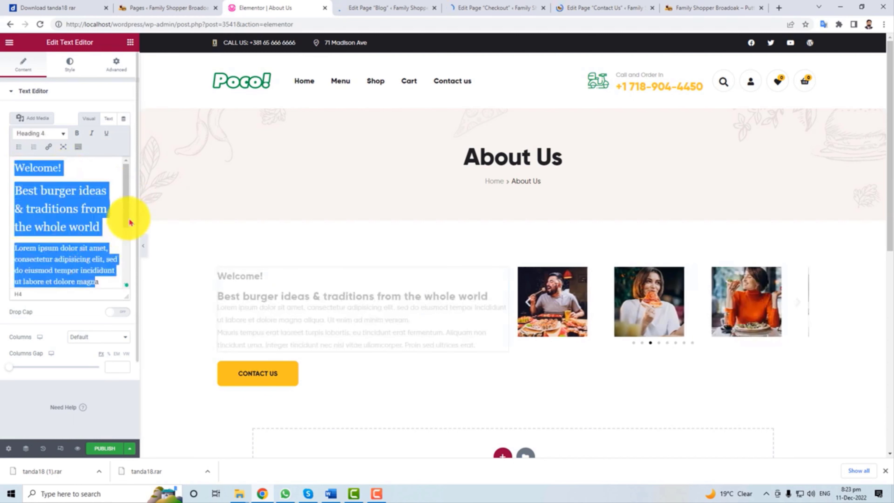
pyautogui.moveTo(126, 216); pyautogui.dragTo(124, 274)
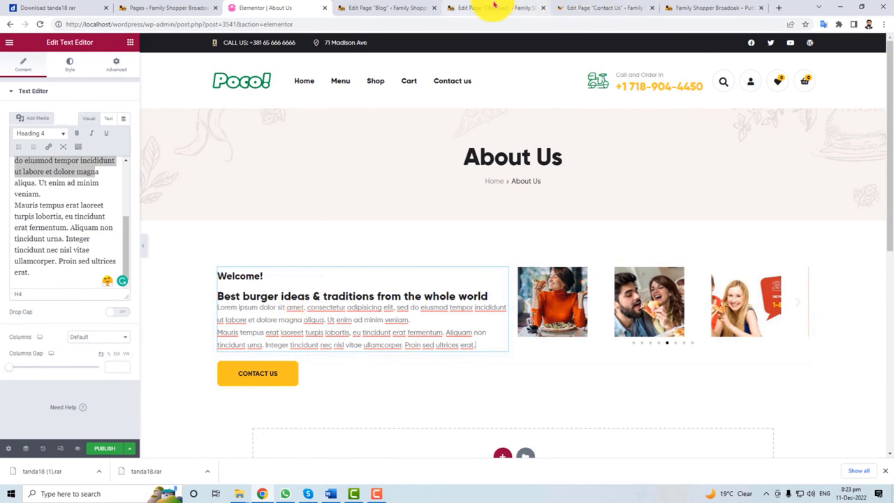
pyautogui.click(105, 451)
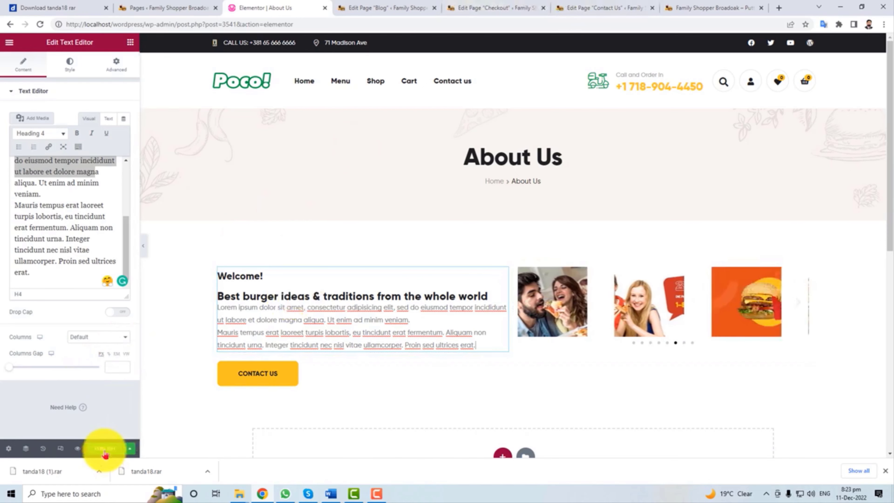
pyautogui.click(162, 5)
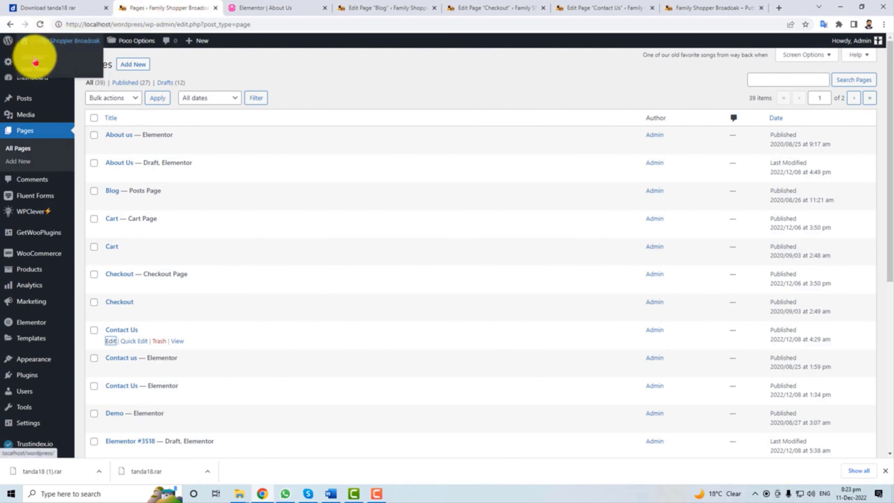
# Browse the live storefront's home and Shop pages, then go to Products > All Products in the admin.
pyautogui.middleClick(64, 69)
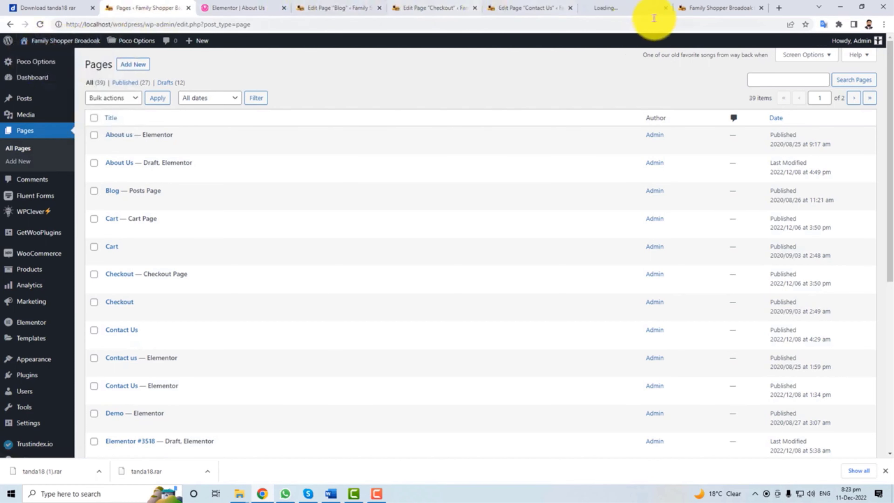
pyautogui.click(630, 5)
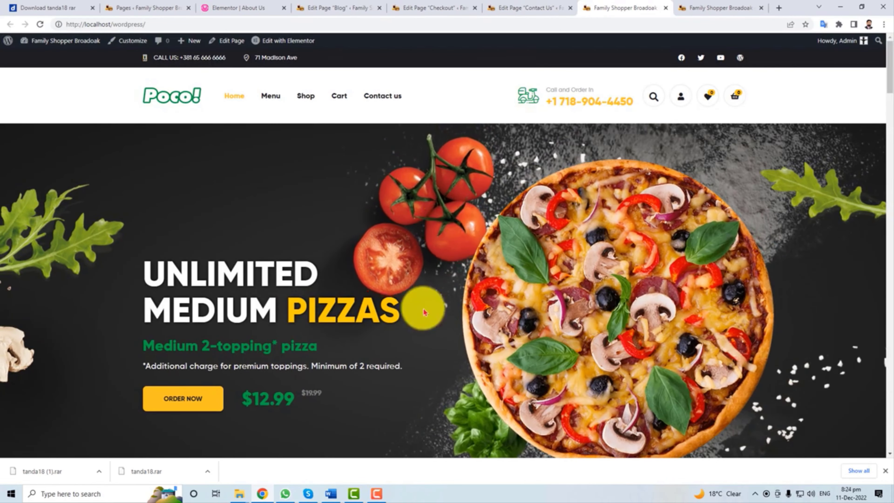
pyautogui.scroll(-5, 423, 308)
pyautogui.scroll(-10, 424, 310)
pyautogui.scroll(20, 424, 310)
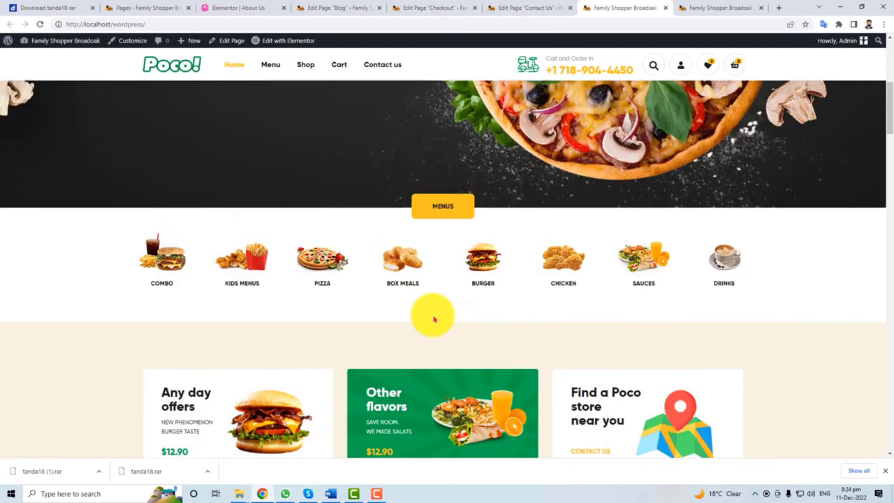
pyautogui.click(271, 103)
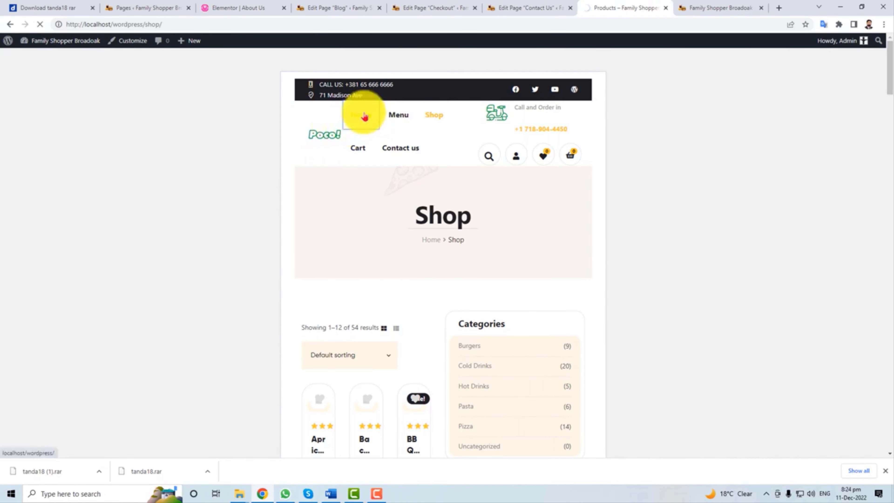
pyautogui.click(147, 8)
pyautogui.moveTo(56, 275)
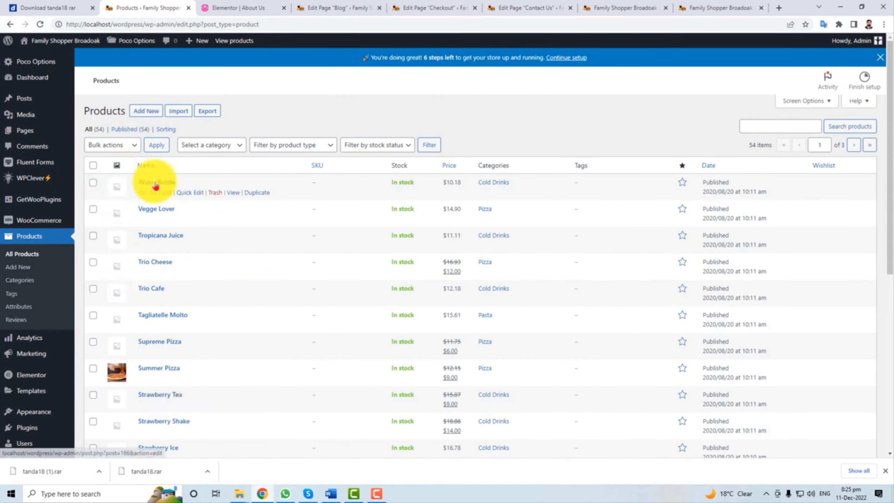
# Open the Water Bottle product and review its regular price, inventory and shipping settings.
pyautogui.scroll(-5, 160, 352)
pyautogui.scroll(5, 160, 354)
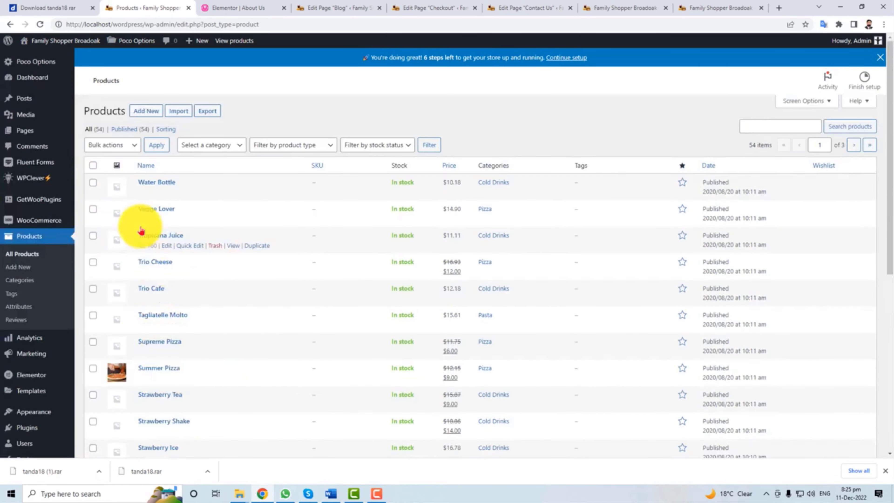
pyautogui.click(166, 193)
pyautogui.click(159, 113)
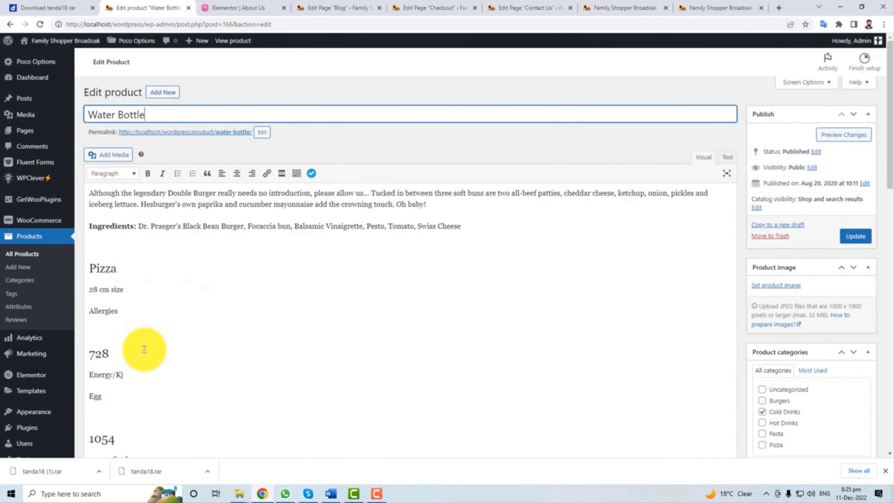
pyautogui.scroll(-15, 144, 349)
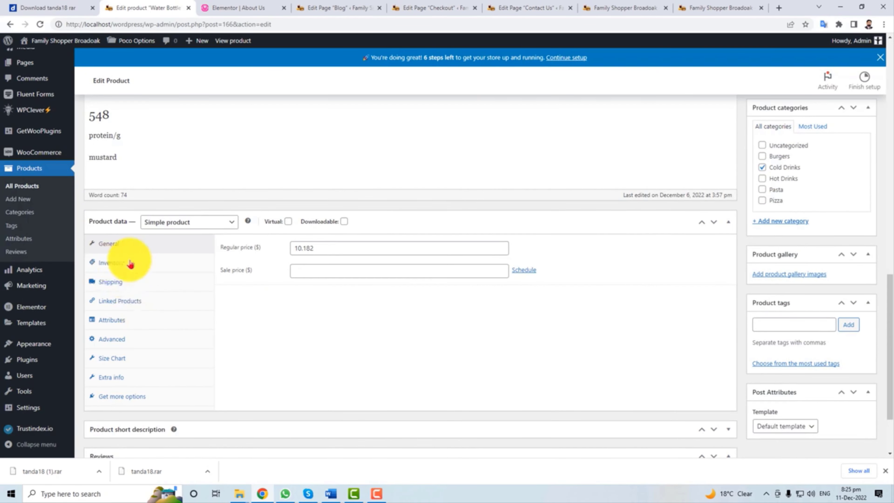
pyautogui.click(331, 249)
pyautogui.click(126, 265)
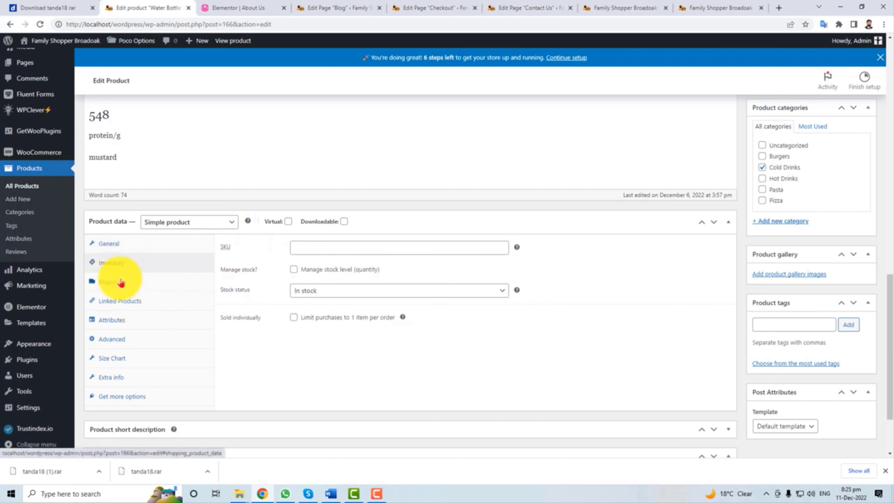
pyautogui.click(121, 282)
pyautogui.scroll(-3, 275, 394)
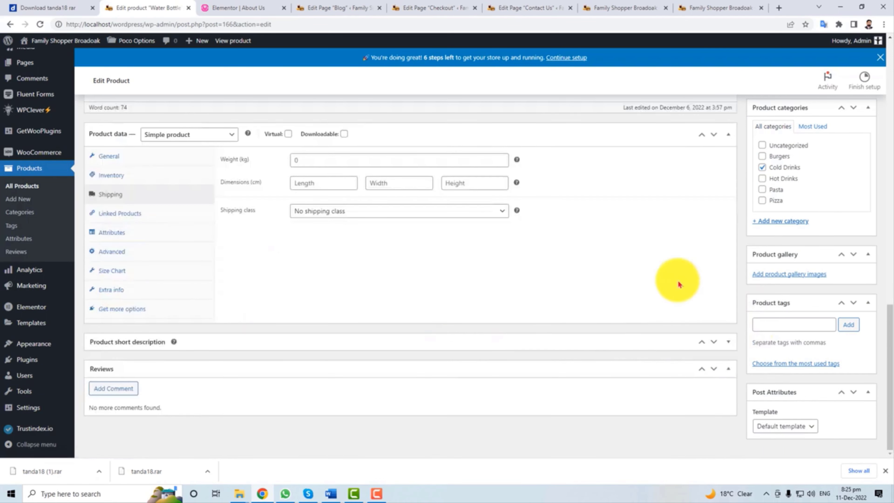
# Add the burger image to the Water Bottle gallery and update the product.
pyautogui.click(782, 279)
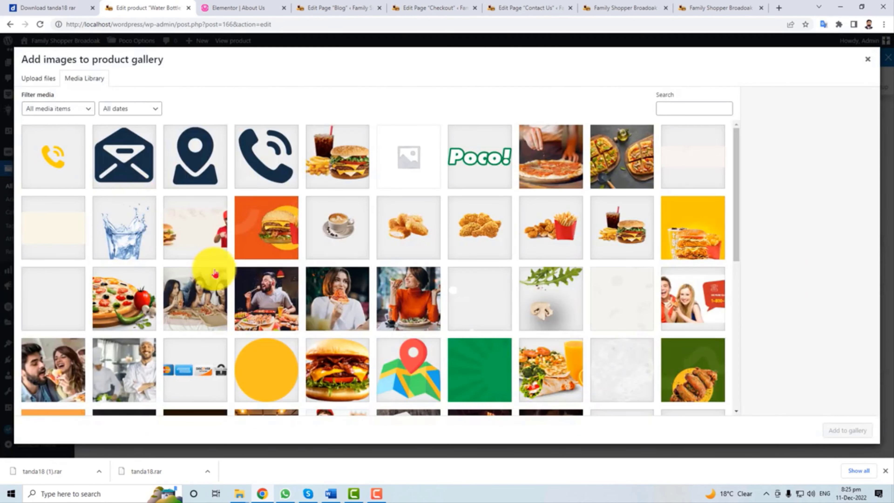
pyautogui.click(338, 356)
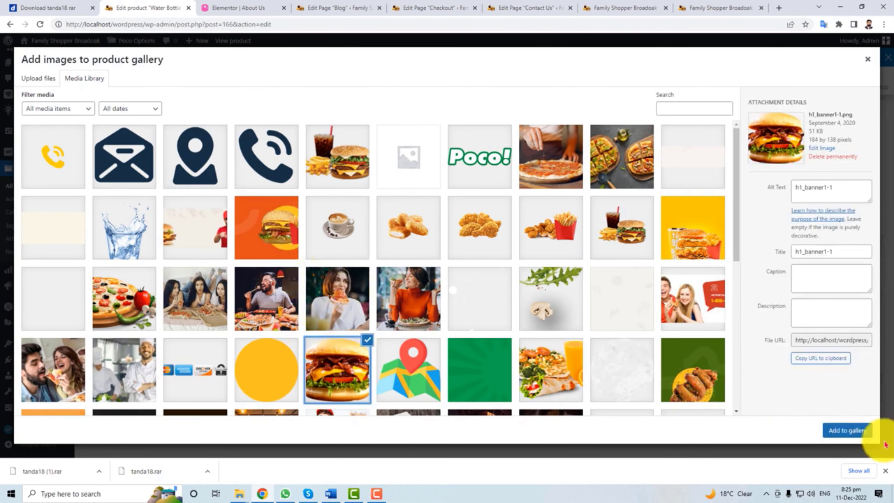
pyautogui.click(848, 436)
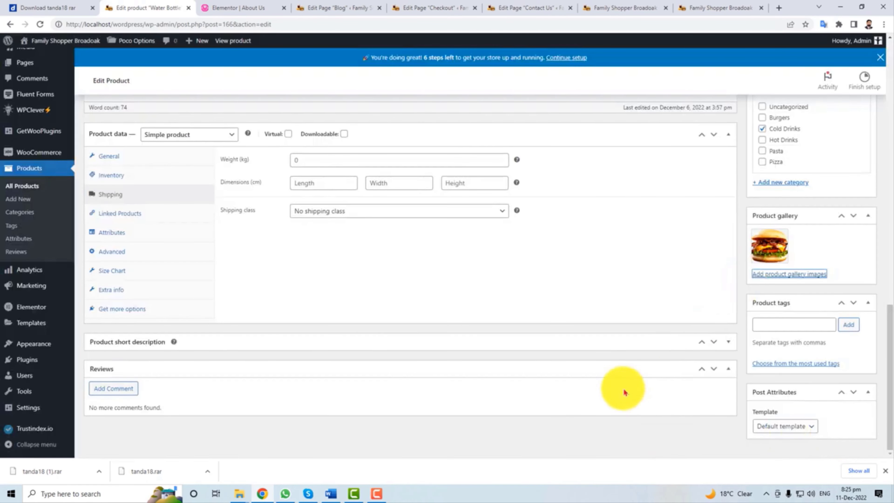
pyautogui.scroll(3, 774, 442)
pyautogui.scroll(10, 774, 441)
pyautogui.click(855, 254)
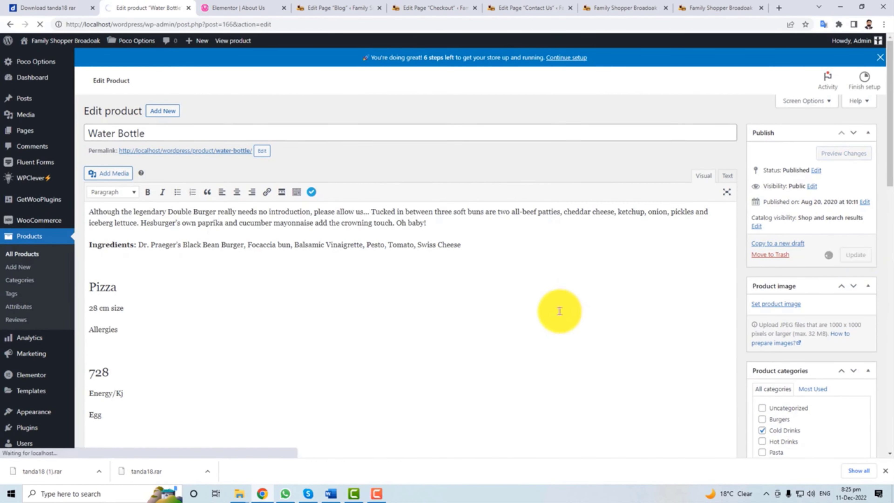
# Open the live site in a new tab from the Visit Site link.
pyautogui.moveTo(89, 212); pyautogui.dragTo(365, 245)
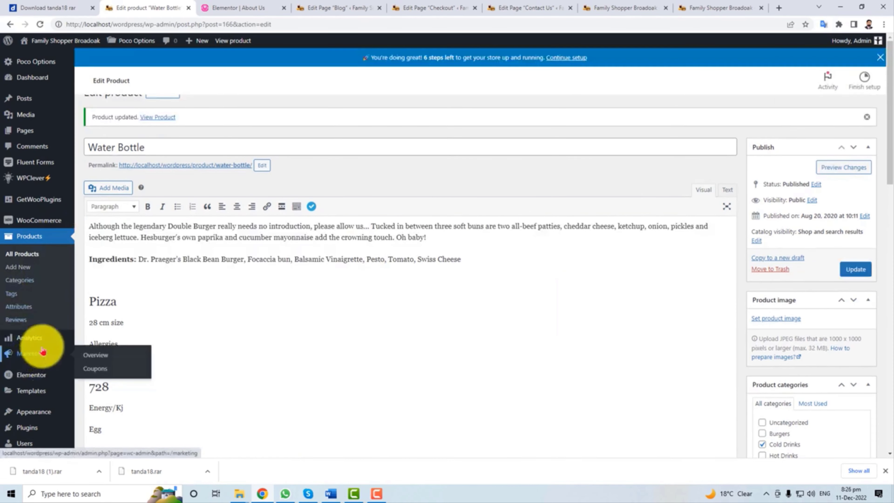
pyautogui.moveTo(26, 132)
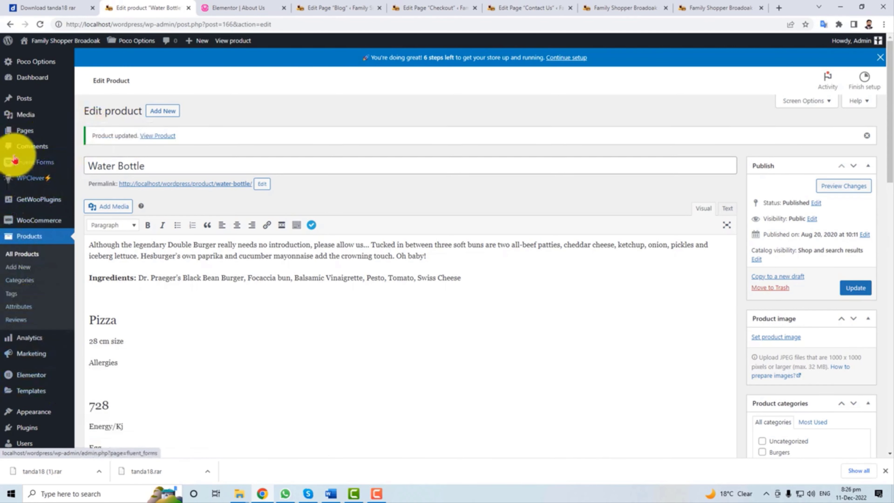
pyautogui.moveTo(58, 43)
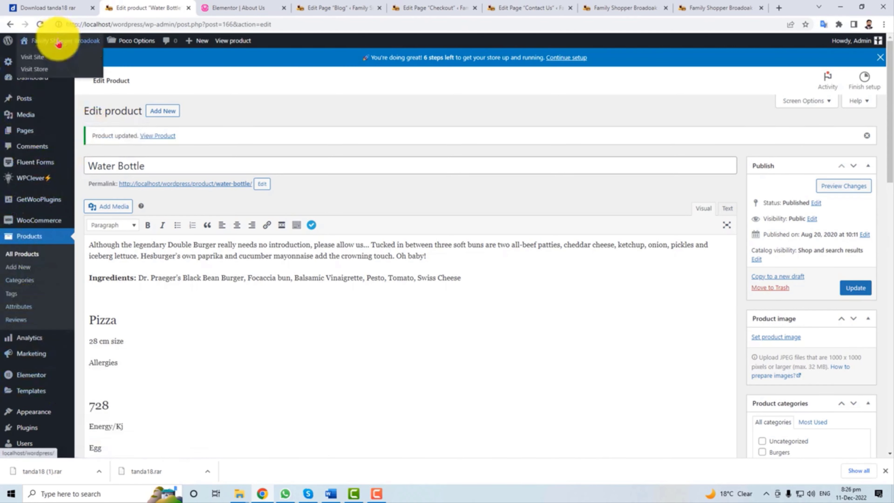
pyautogui.rightClick(38, 60)
pyautogui.click(70, 65)
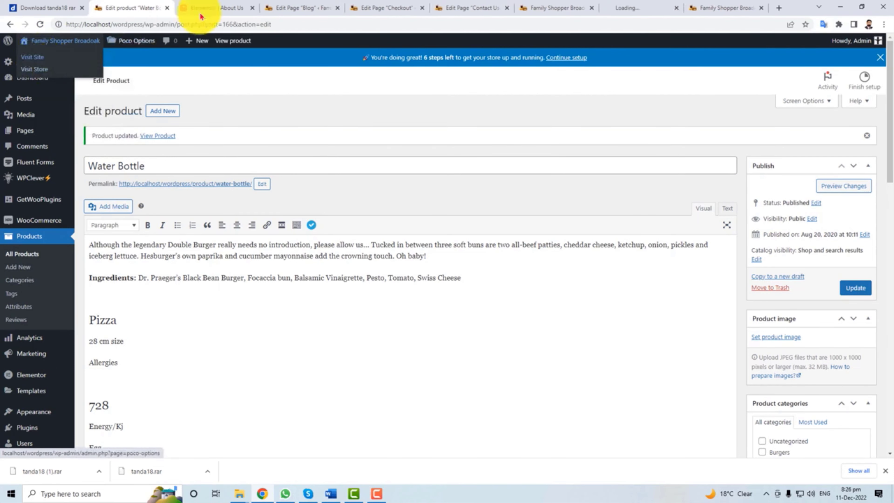
# Switch to the newly opened tab showing the WooCommerce General settings.
pyautogui.click(631, 6)
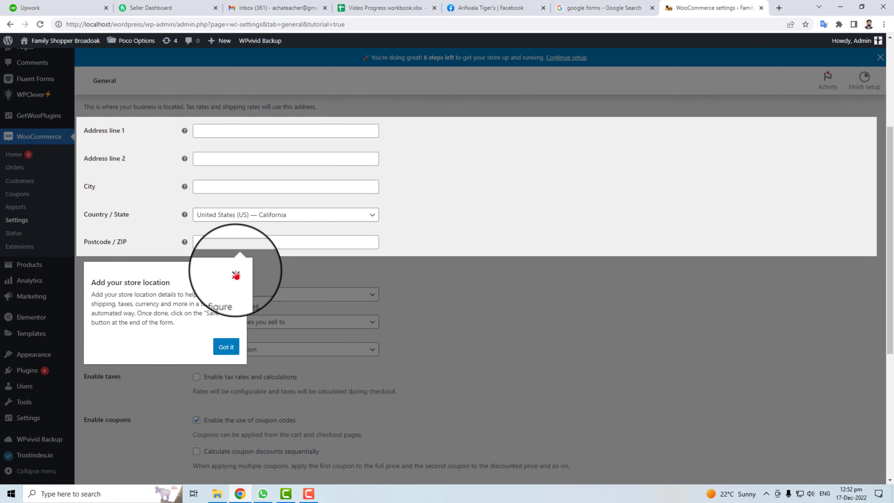
# Fill in the store's street address and city, with Pakistan — Punjab as country/state.
pyautogui.click(235, 273)
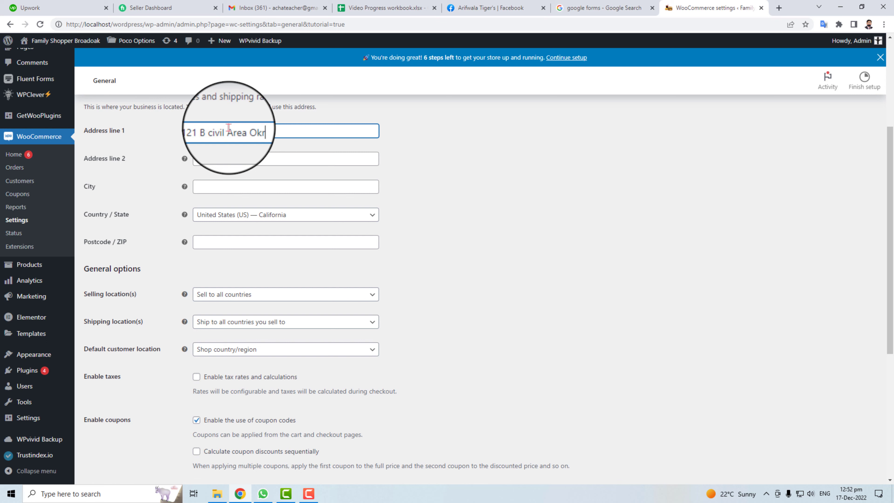
pyautogui.click(240, 184)
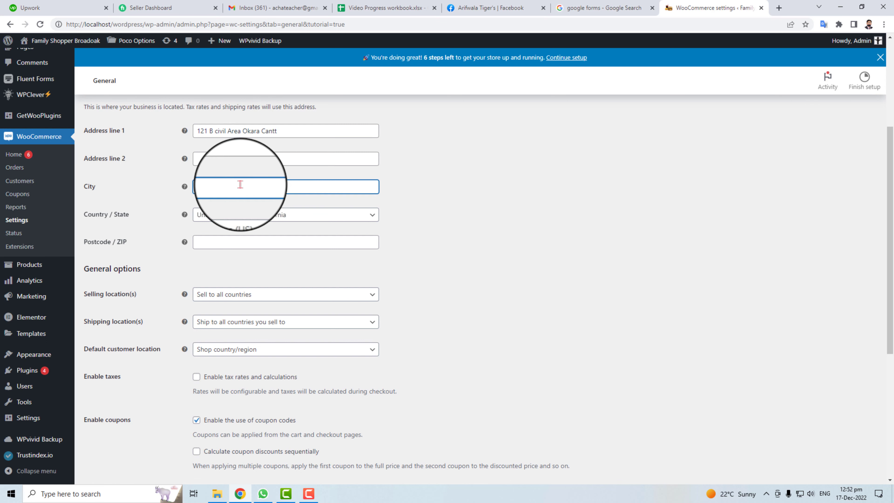
pyautogui.write('Okara Cantt')
pyautogui.click(246, 215)
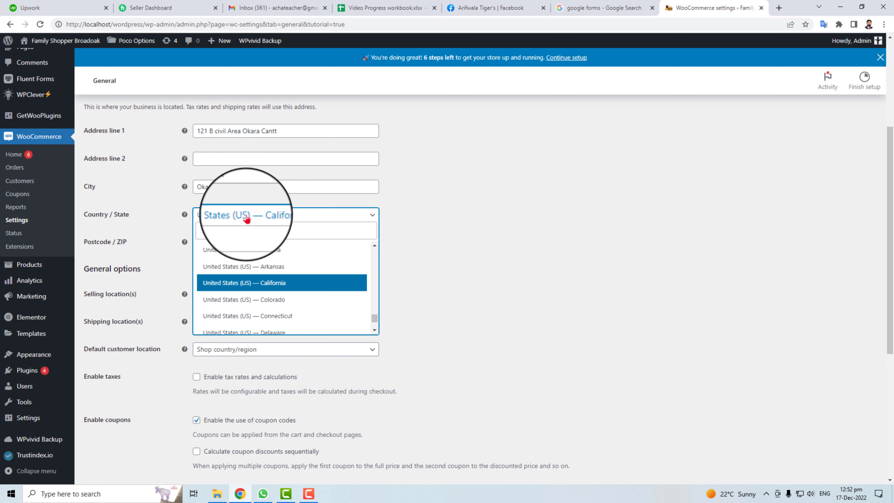
pyautogui.write('paki')
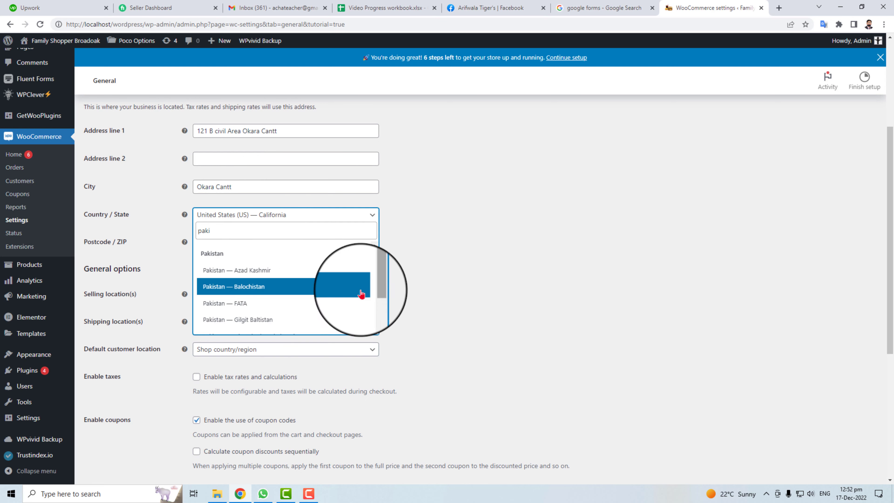
pyautogui.scroll(-2, 352, 292)
pyautogui.click(309, 307)
pyautogui.click(222, 240)
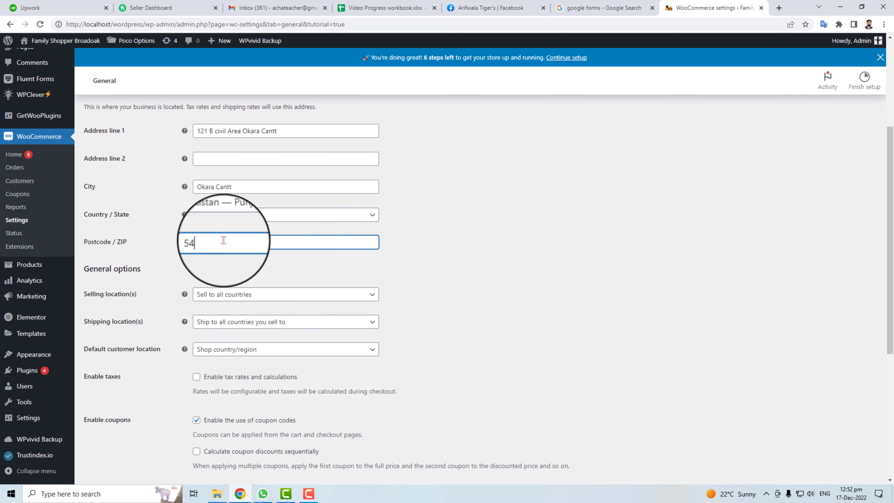
# Restrict both selling and shipping locations to the specific country Pakistan.
pyautogui.click(286, 295)
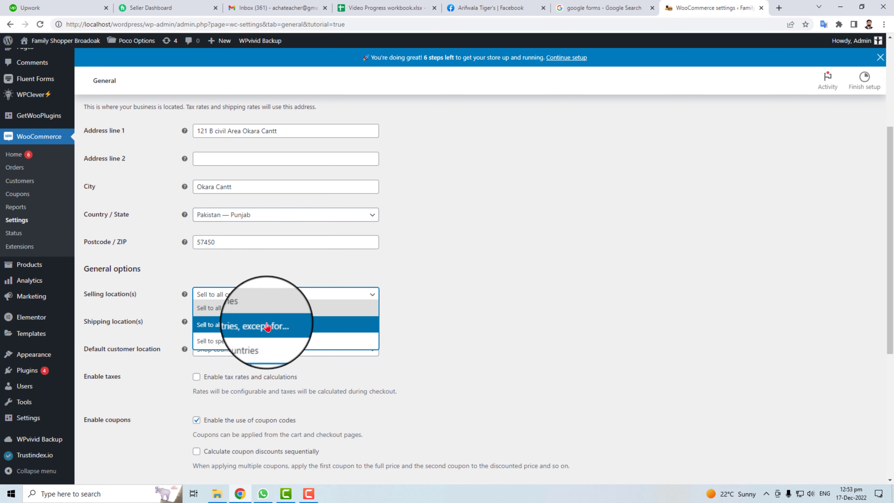
pyautogui.click(255, 343)
pyautogui.click(235, 324)
pyautogui.write('pak')
pyautogui.click(227, 343)
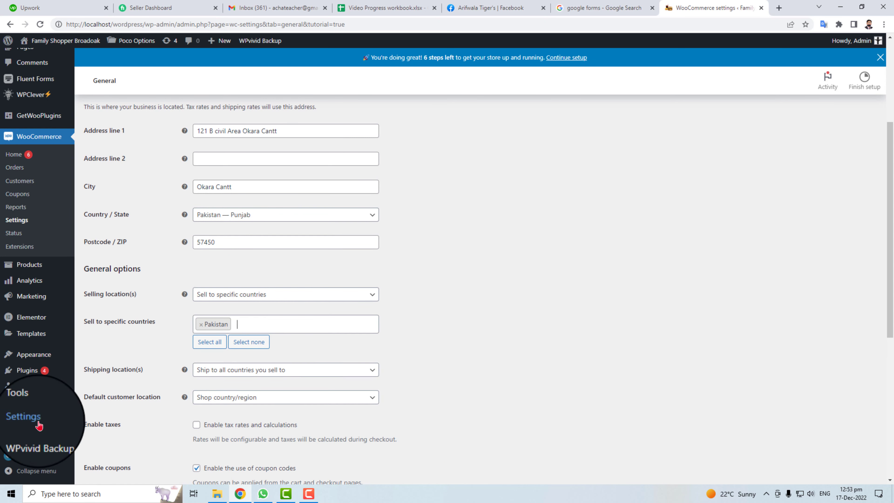
pyautogui.click(321, 370)
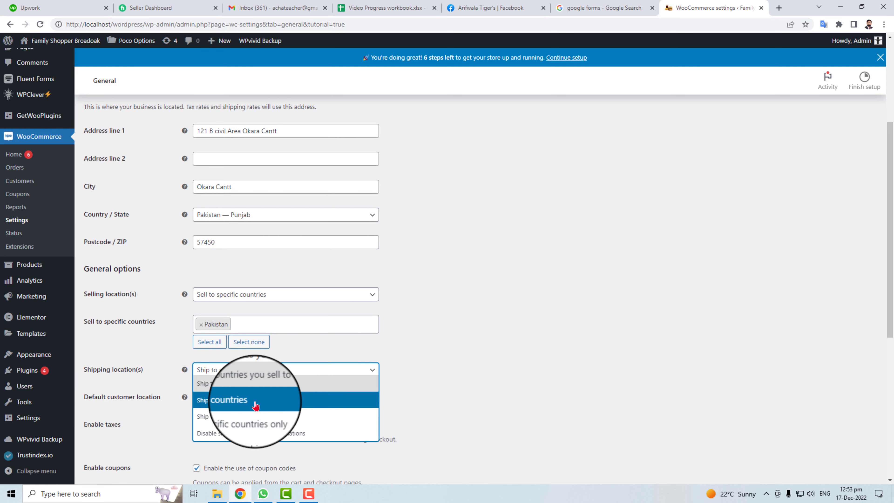
pyautogui.click(294, 421)
pyautogui.click(299, 398)
pyautogui.write('Pakist')
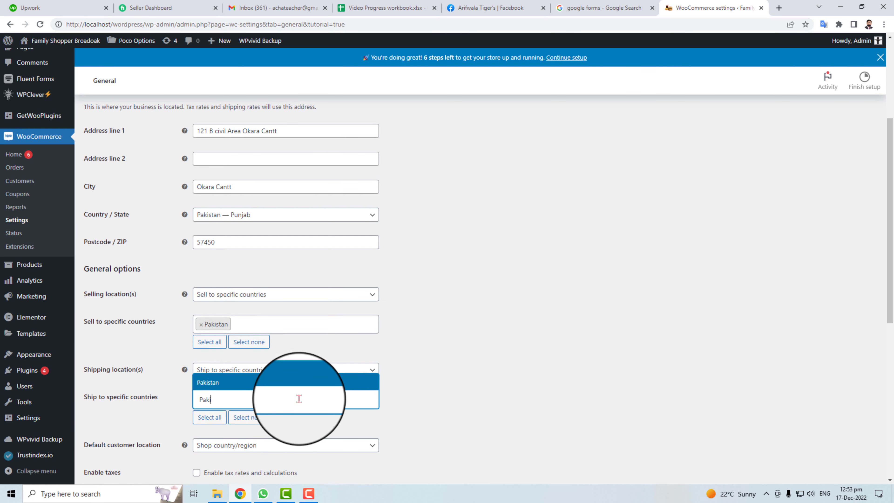
pyautogui.click(279, 386)
# Keep the default customer location and set the currency to Pakistani rupee.
pyautogui.scroll(-4, 446, 388)
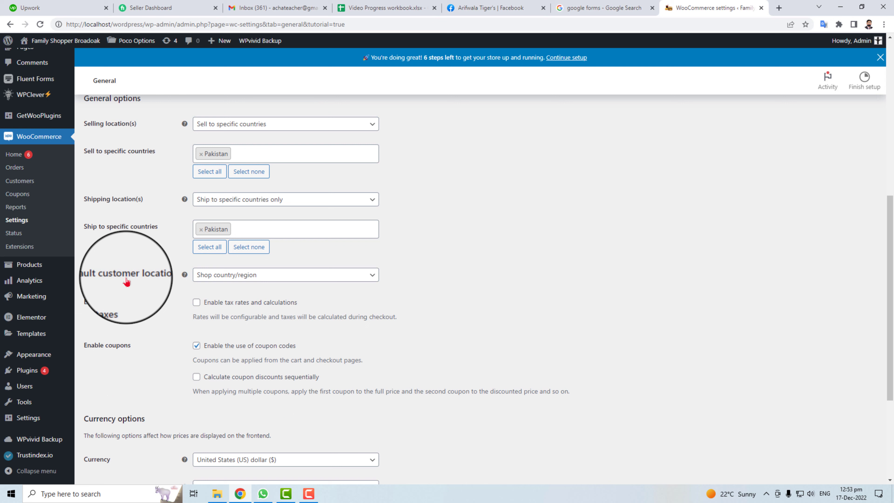
pyautogui.click(303, 278)
pyautogui.click(197, 302)
pyautogui.scroll(-5, 163, 394)
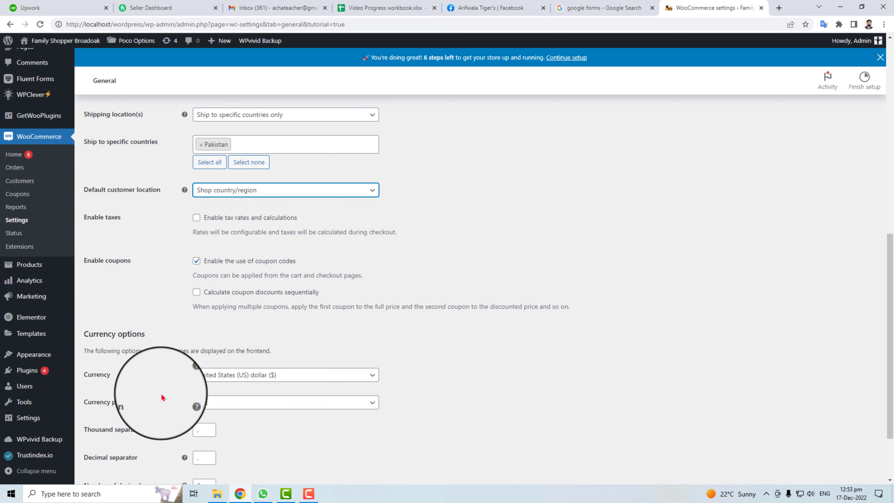
pyautogui.click(295, 291)
pyautogui.write('pkr')
pyautogui.press('BackSpace')
pyautogui.press('BackSpace')
pyautogui.press('BackSpace')
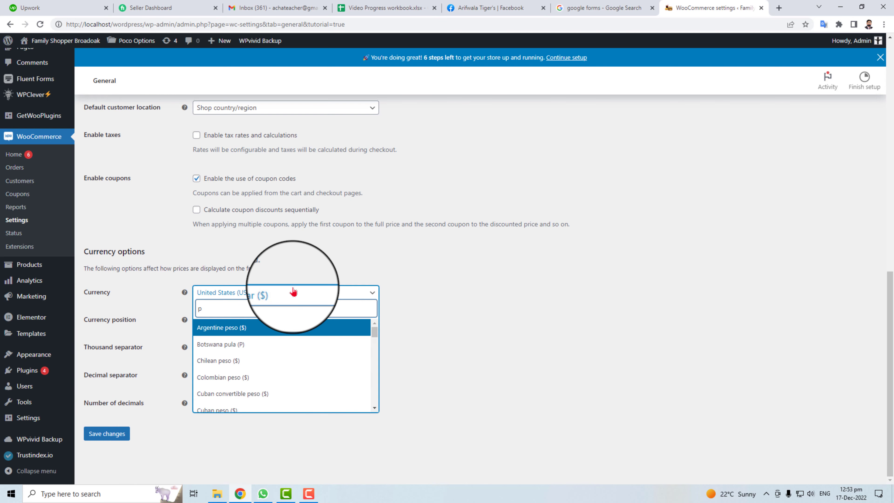
pyautogui.write('rs')
pyautogui.press('BackSpace')
pyautogui.press('BackSpace')
pyautogui.write('paki')
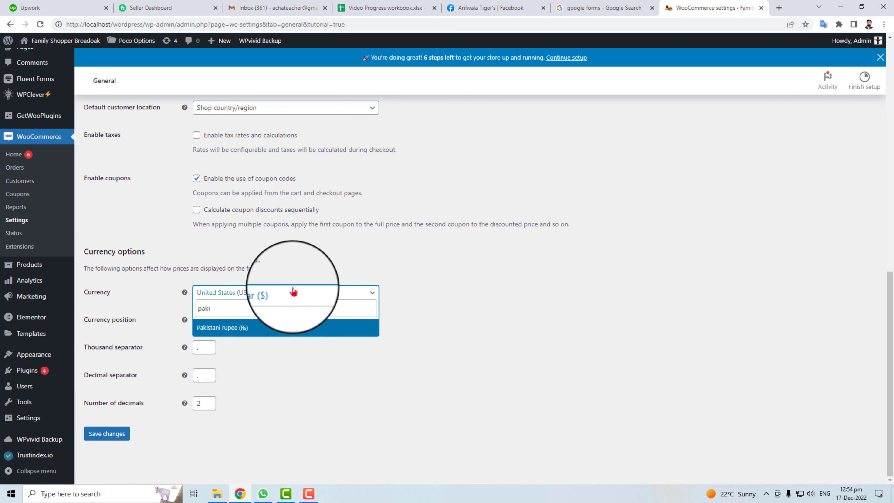
pyautogui.click(246, 327)
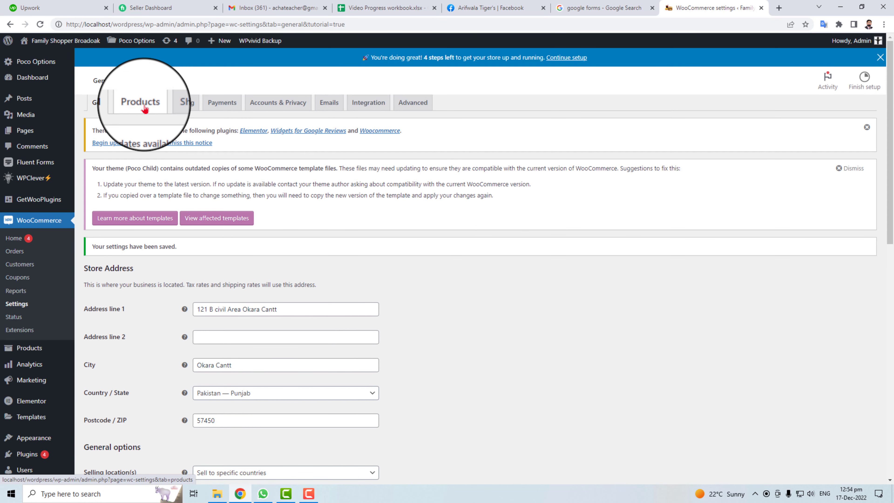
# Save the Products settings with kg and cm units and product reviews with required star ratings.
pyautogui.click(141, 123)
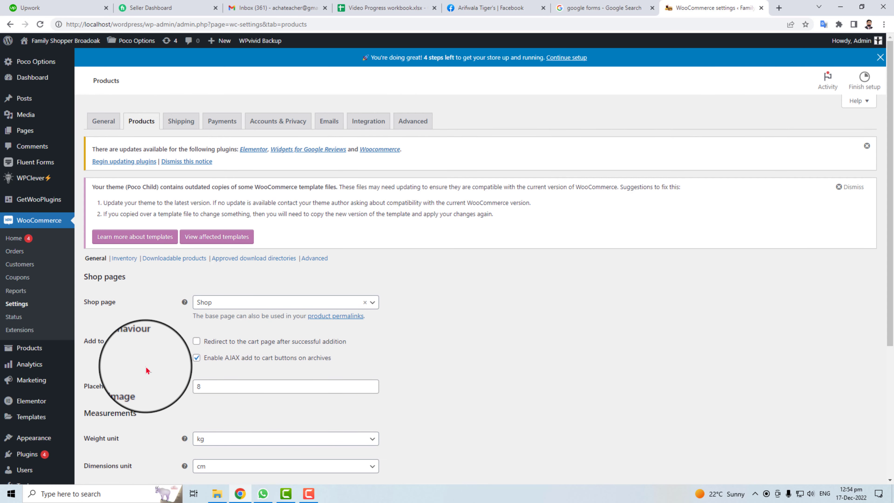
pyautogui.scroll(-4, 147, 372)
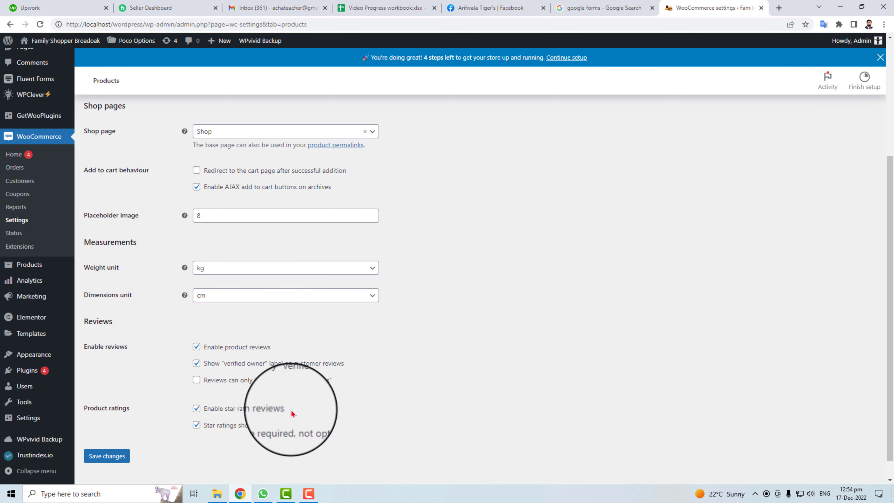
pyautogui.click(107, 455)
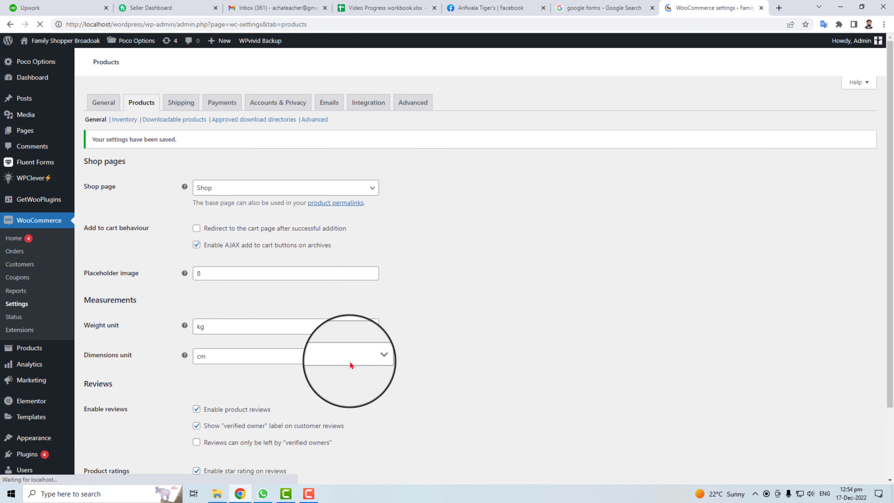
# Give the shipping zone the region Pakistan and add a Free shipping method.
pyautogui.click(184, 103)
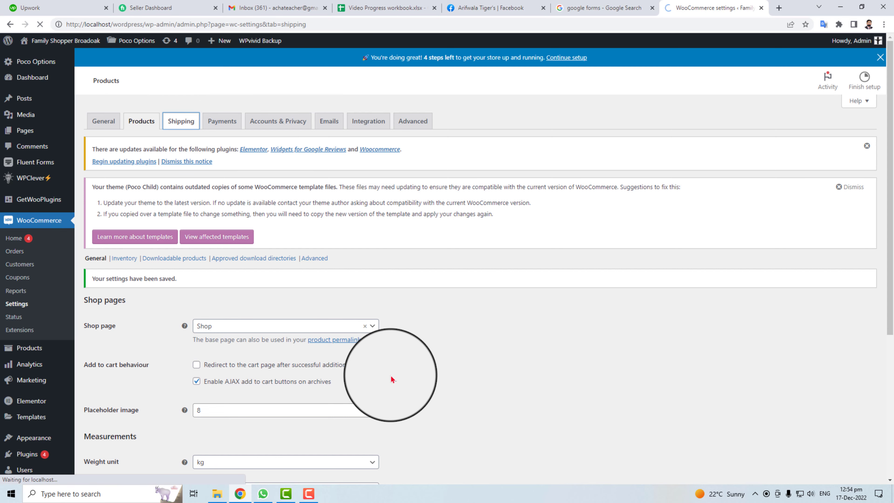
pyautogui.scroll(-3, 325, 420)
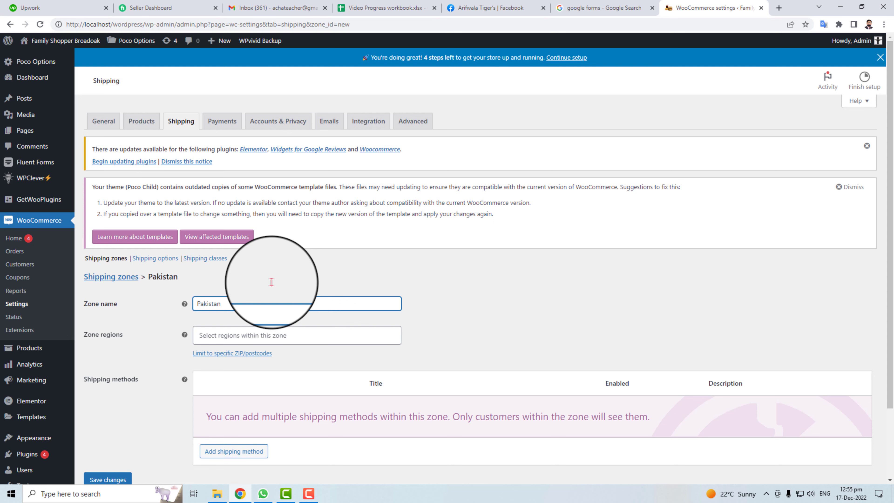
pyautogui.click(248, 335)
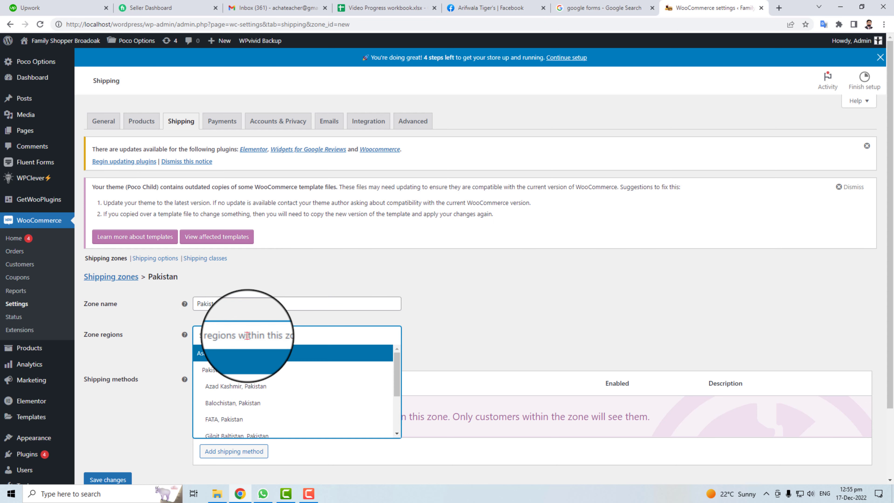
pyautogui.click(243, 369)
pyautogui.scroll(-2, 179, 397)
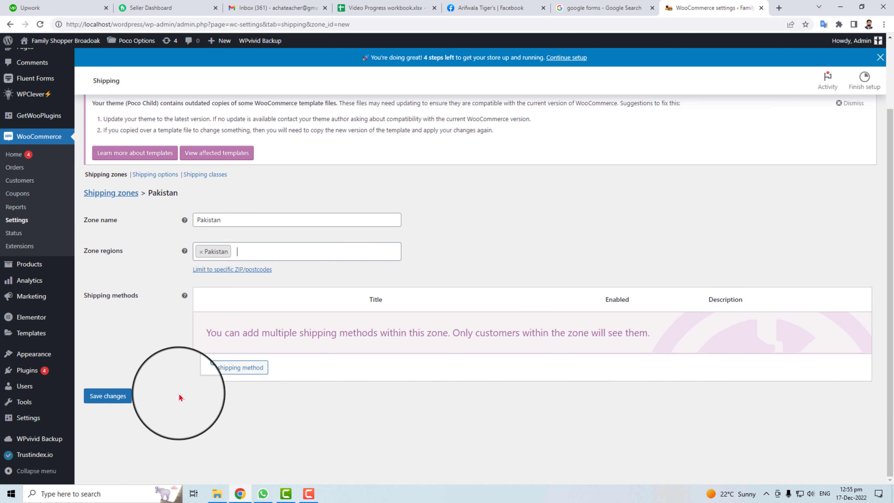
pyautogui.click(238, 367)
pyautogui.click(380, 260)
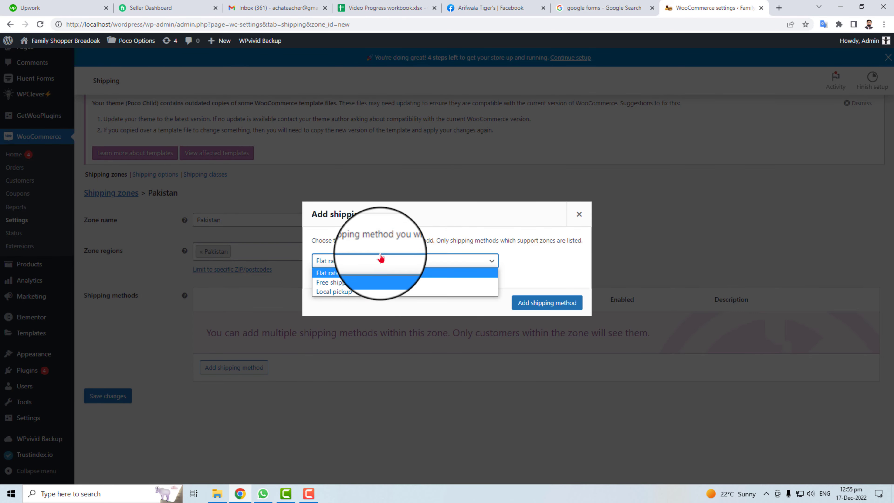
pyautogui.click(380, 282)
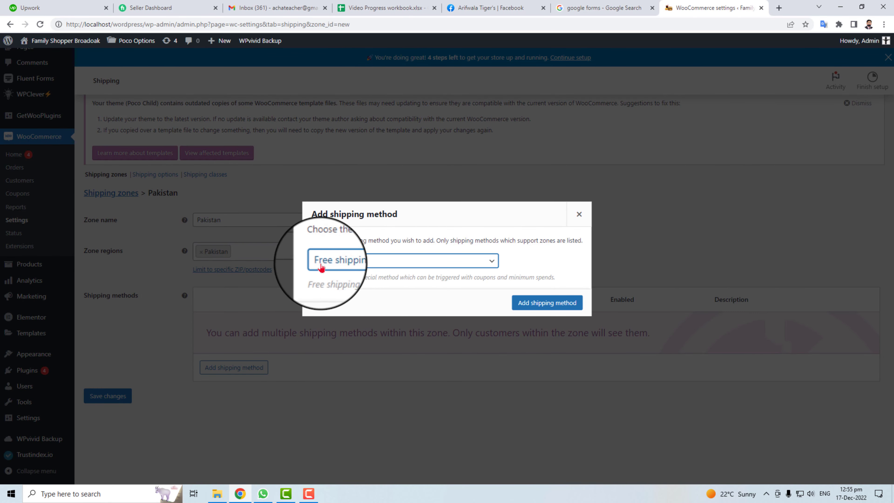
pyautogui.click(549, 304)
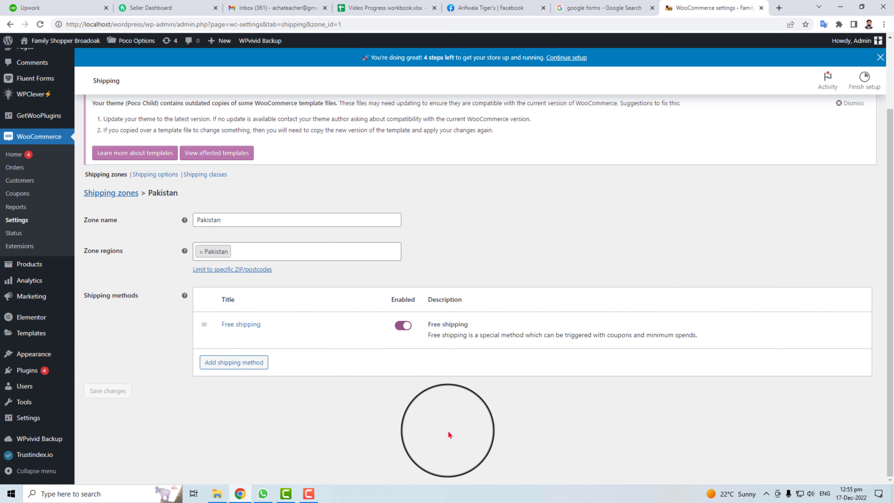
# Enable the Free shipping method and choose to stay on the page to keep the changes.
pyautogui.click(403, 325)
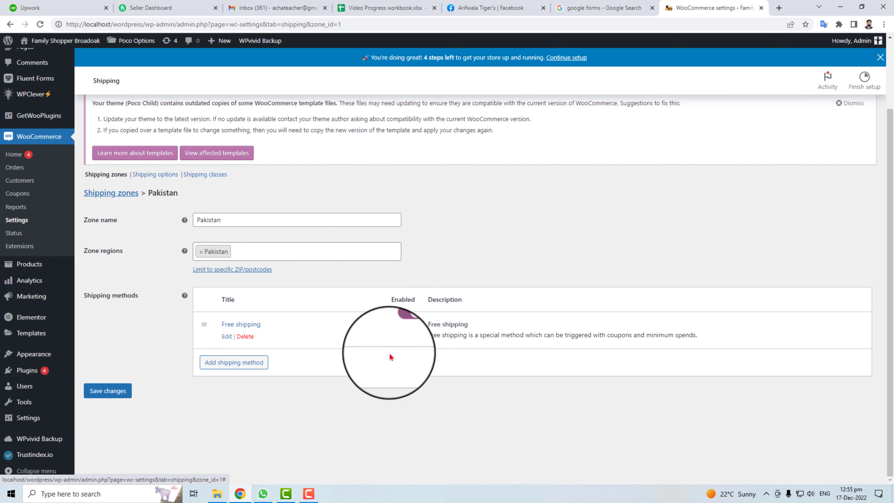
pyautogui.moveTo(24, 401)
pyautogui.click(97, 385)
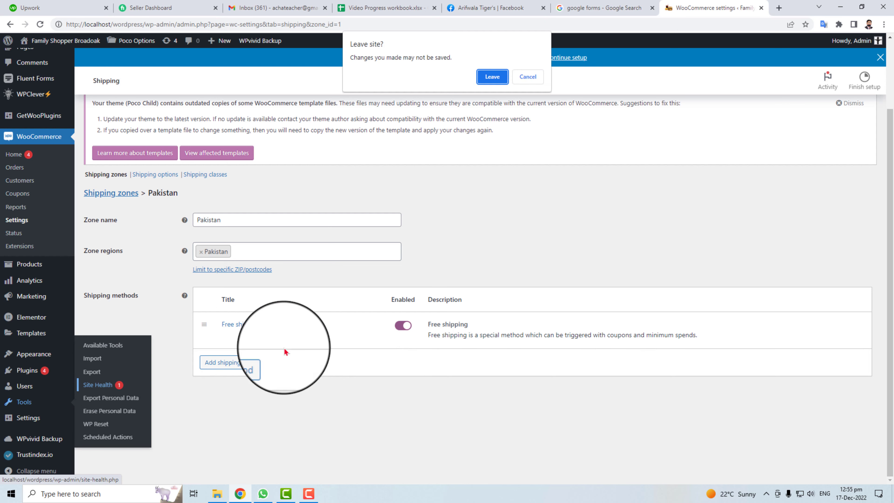
pyautogui.click(527, 77)
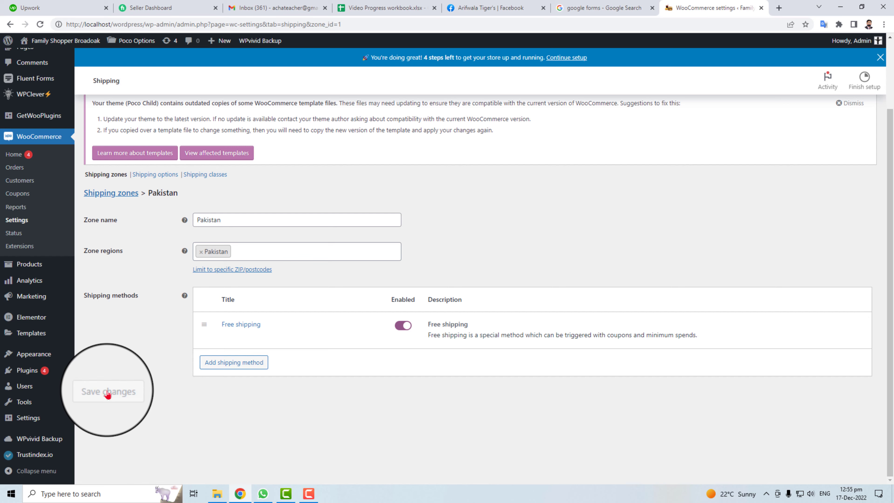
pyautogui.scroll(3, 247, 408)
# Open the Cash on delivery payment settings and select its description and instructions text.
pyautogui.click(221, 123)
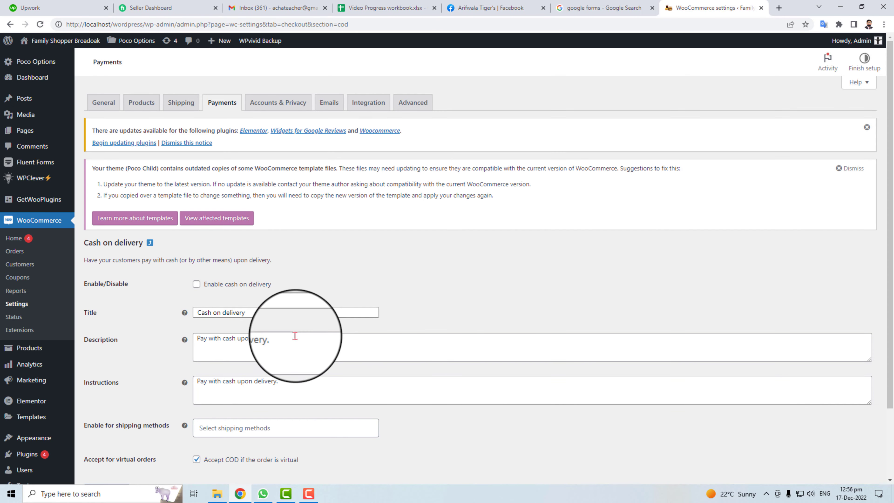
pyautogui.scroll(-2, 294, 335)
pyautogui.click(281, 269)
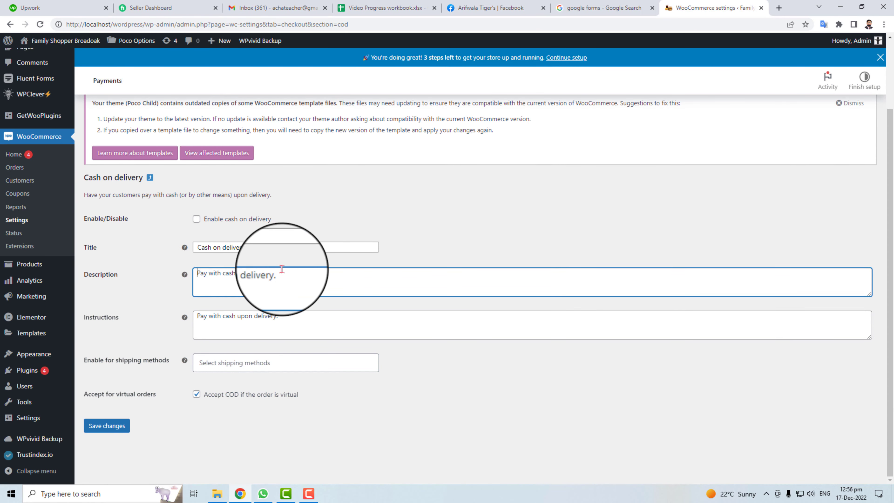
pyautogui.moveTo(282, 269); pyautogui.dragTo(329, 269)
pyautogui.moveTo(252, 317); pyautogui.dragTo(308, 312)
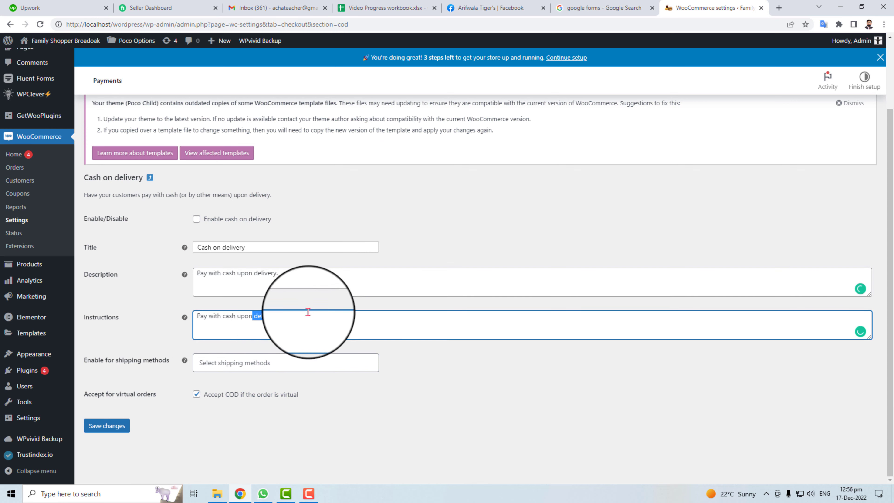
# Limit cash on delivery to Any "Free shipping" method and save the settings.
pyautogui.click(245, 359)
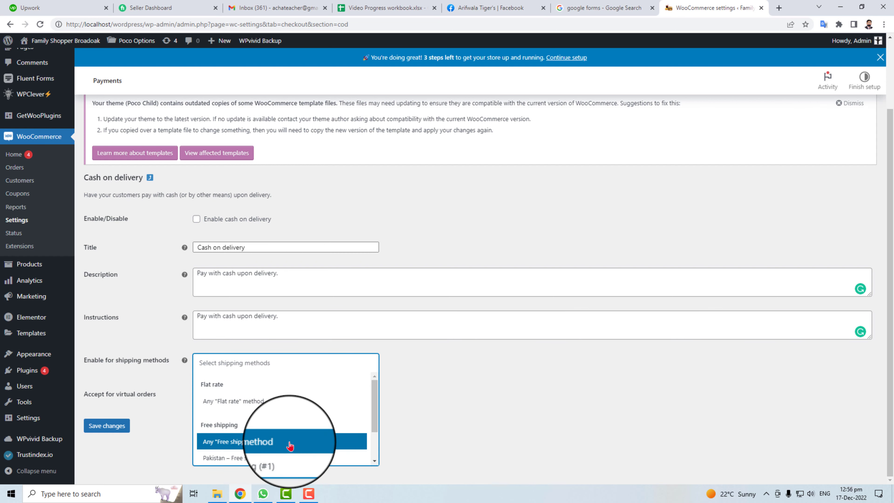
pyautogui.click(289, 446)
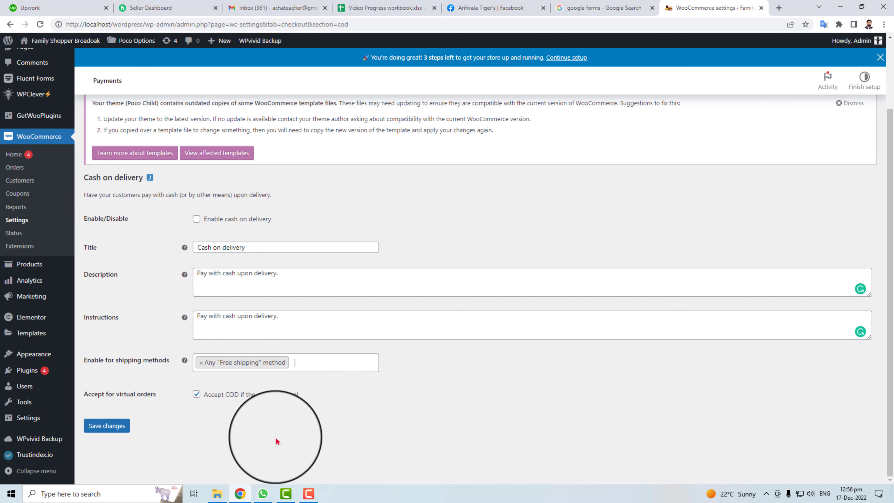
pyautogui.click(105, 425)
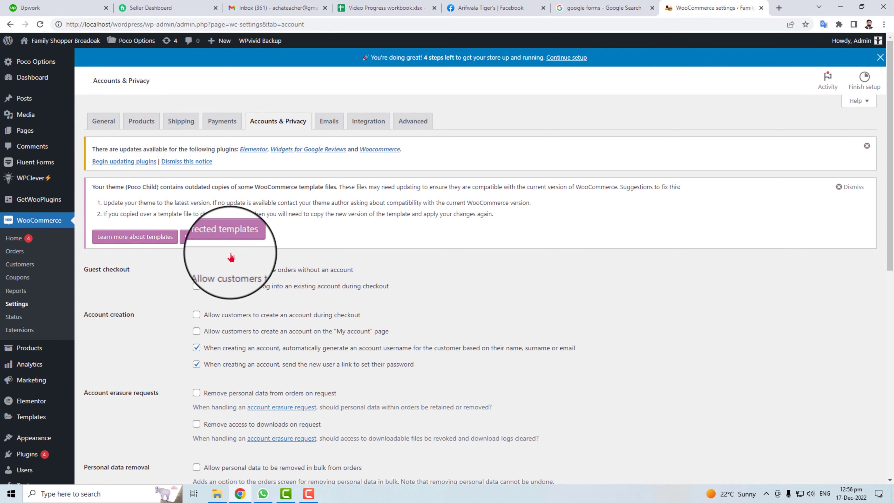
# Allow guest checkout and review the registration and checkout privacy policy texts.
pyautogui.click(196, 270)
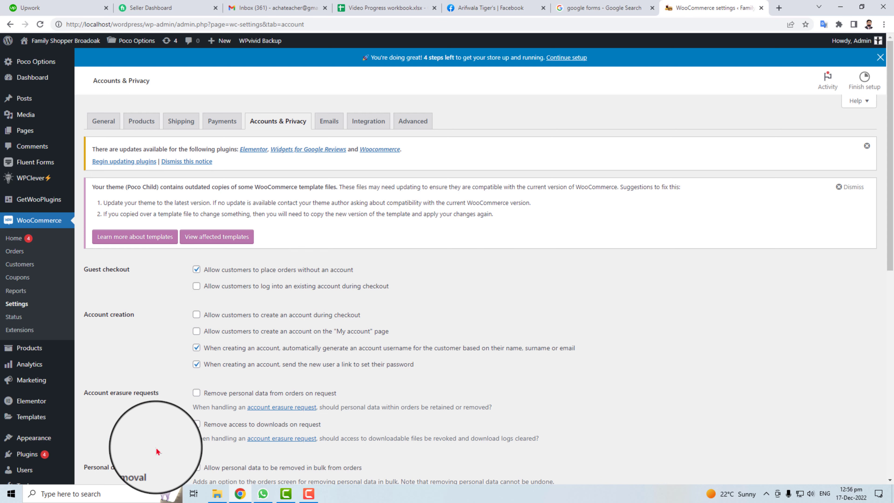
pyautogui.scroll(-5, 159, 438)
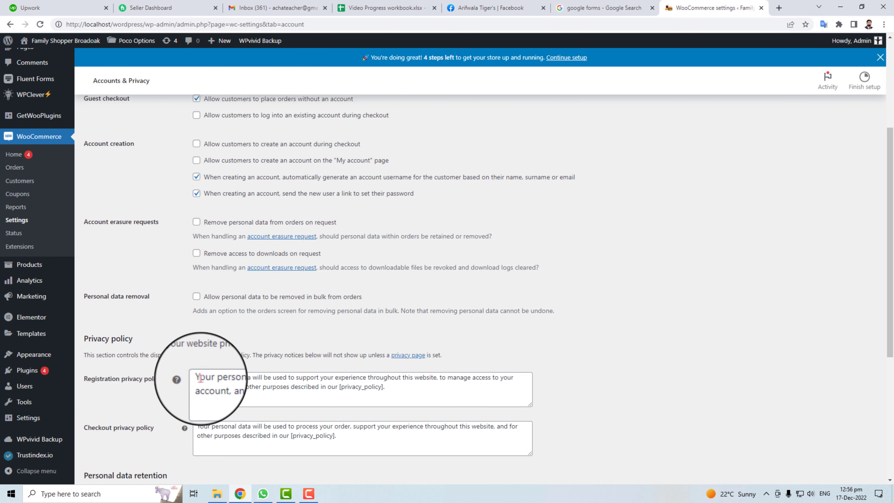
pyautogui.click(343, 392)
pyautogui.hotkey('ctrl', 'a')
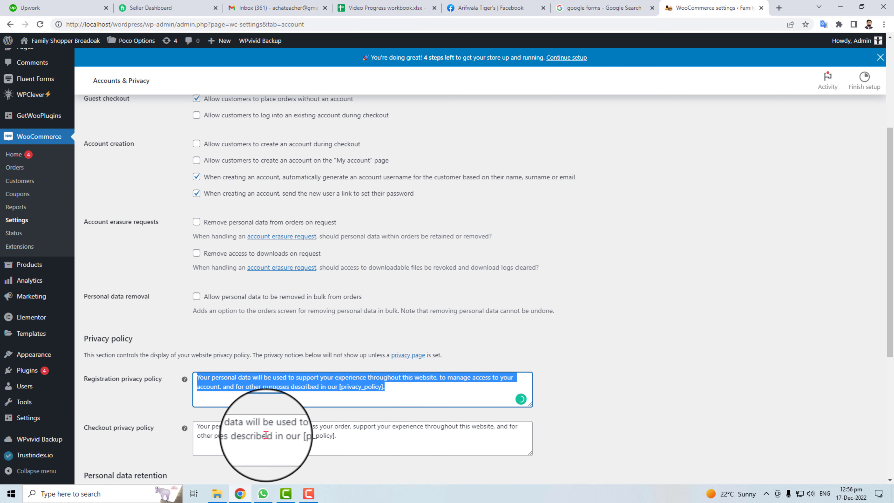
pyautogui.scroll(-3, 254, 405)
pyautogui.moveTo(198, 257); pyautogui.dragTo(399, 279)
# Leave the inactive-account retention period blank and save the Accounts & Privacy settings.
pyautogui.scroll(-2, 337, 420)
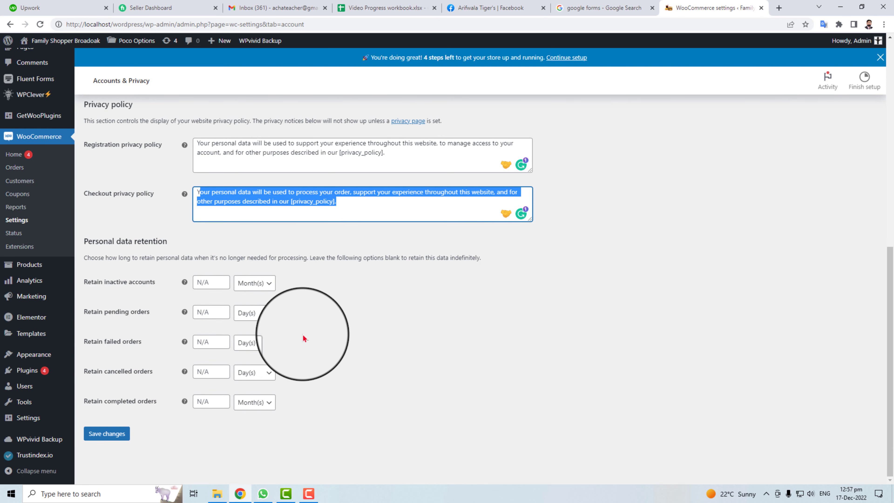
pyautogui.click(265, 286)
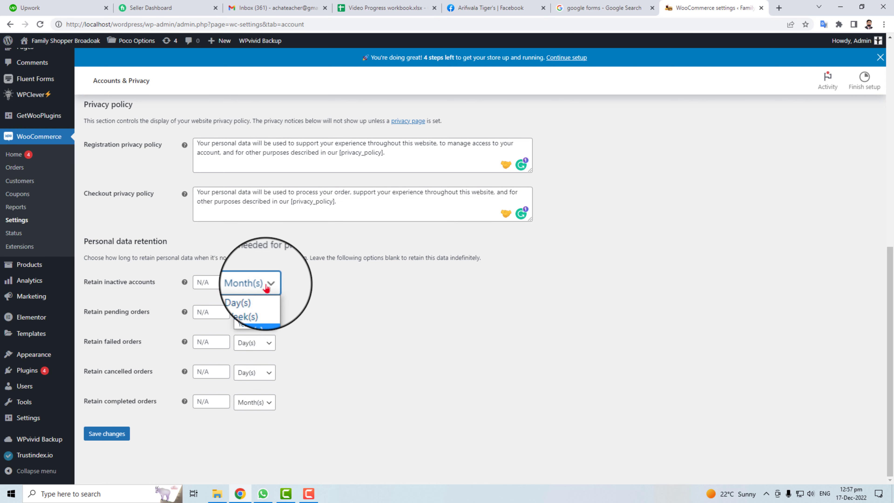
pyautogui.click(333, 316)
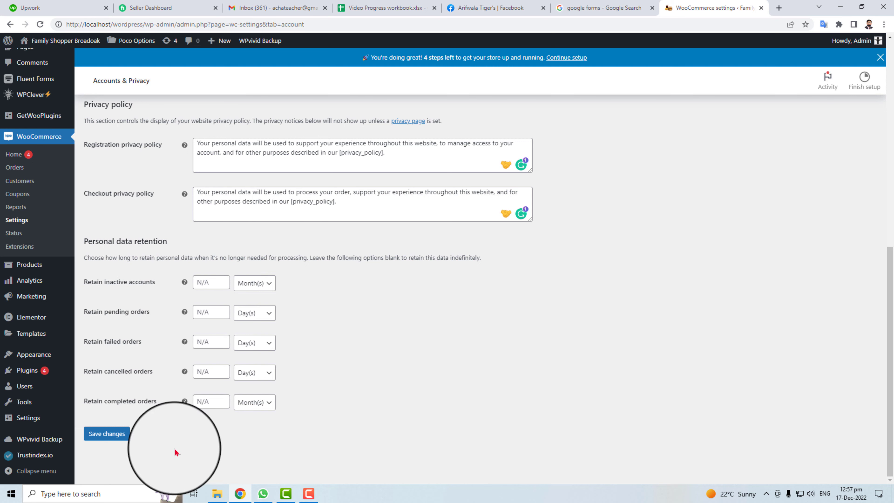
pyautogui.click(113, 434)
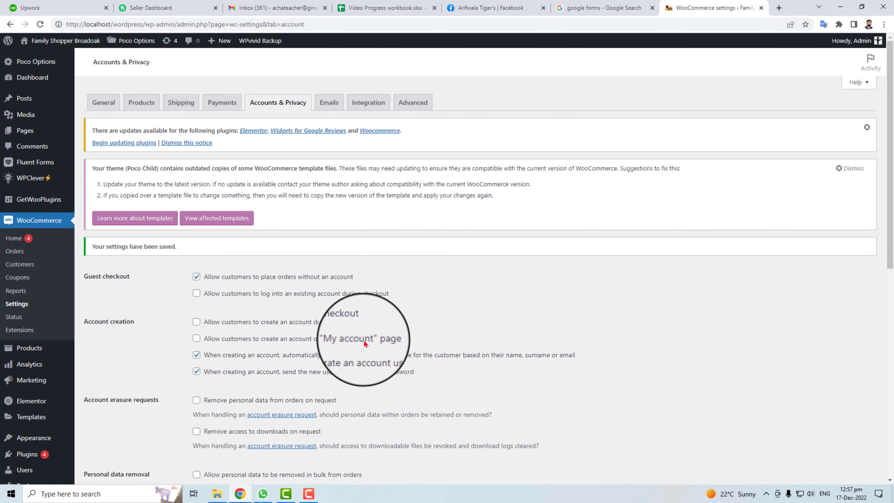
pyautogui.click(329, 104)
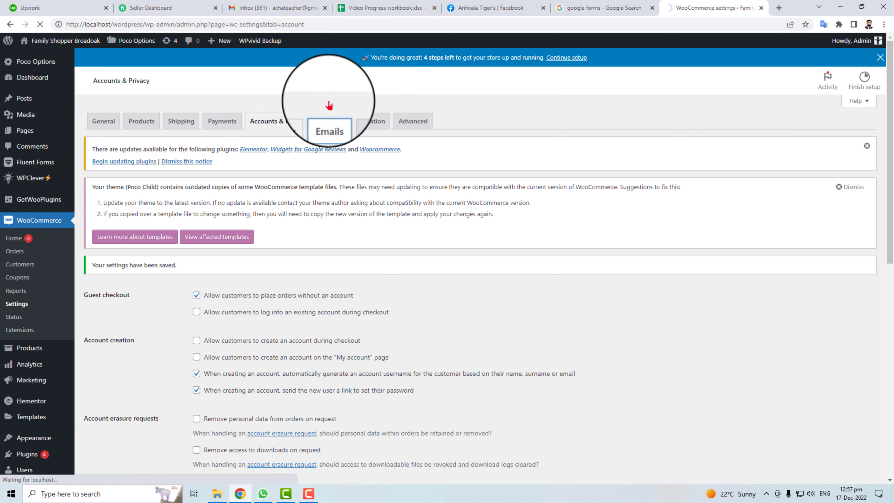
# Check the From address and header image fields on the Emails tab, then save.
pyautogui.scroll(-4, 295, 211)
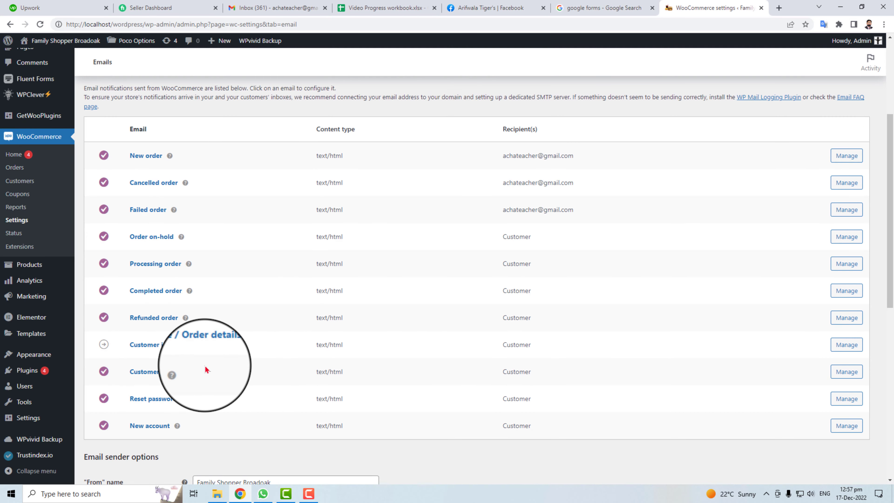
pyautogui.moveTo(170, 156)
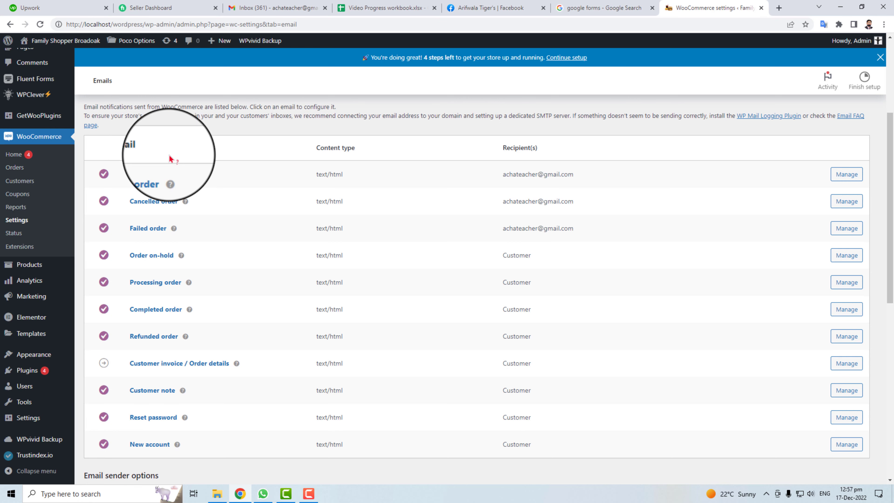
pyautogui.scroll(4, 293, 253)
pyautogui.scroll(-8, 264, 433)
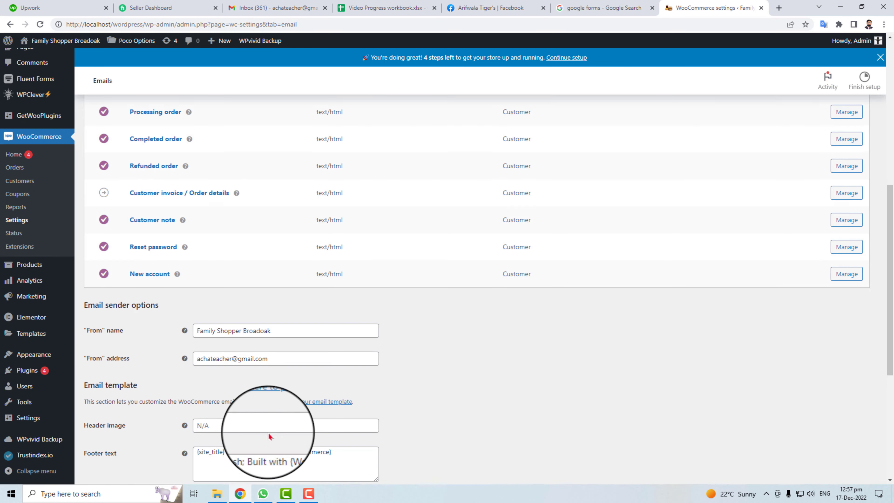
pyautogui.scroll(8, 269, 437)
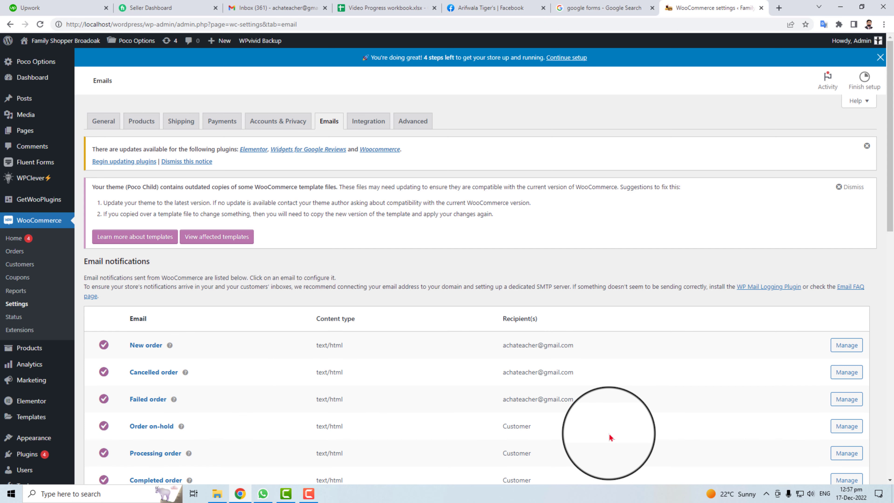
pyautogui.scroll(-5, 610, 437)
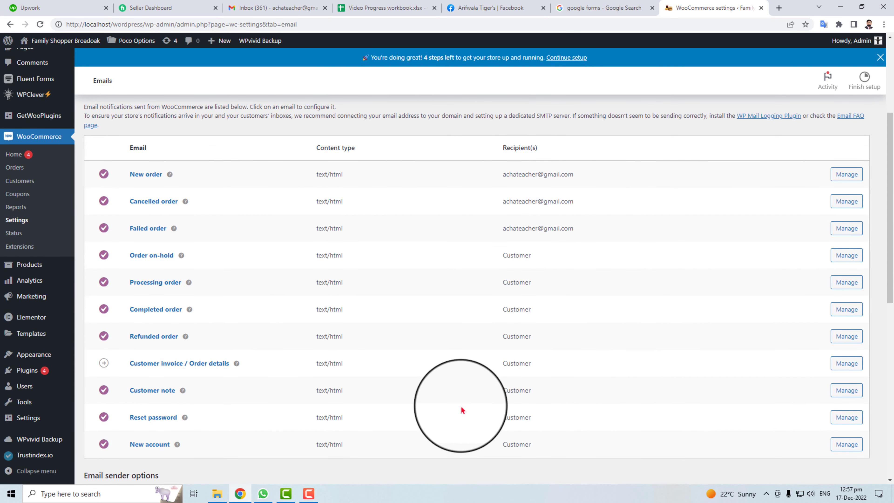
pyautogui.scroll(-10, 366, 472)
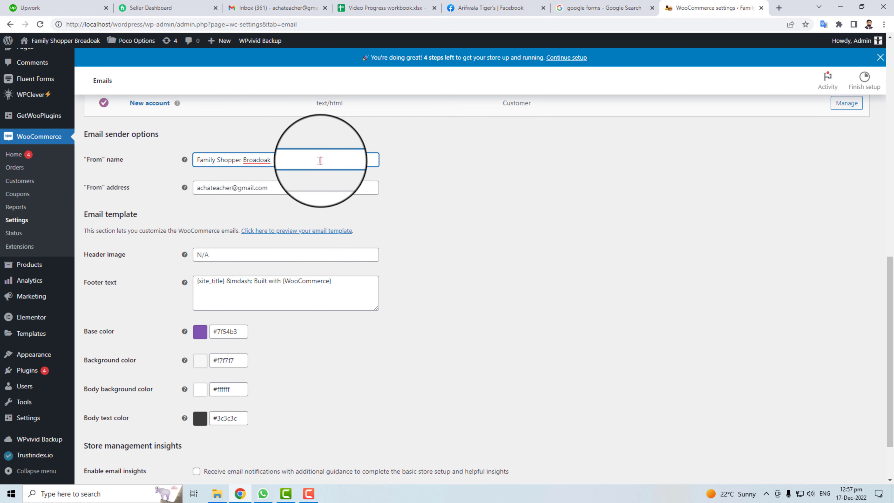
pyautogui.click(278, 188)
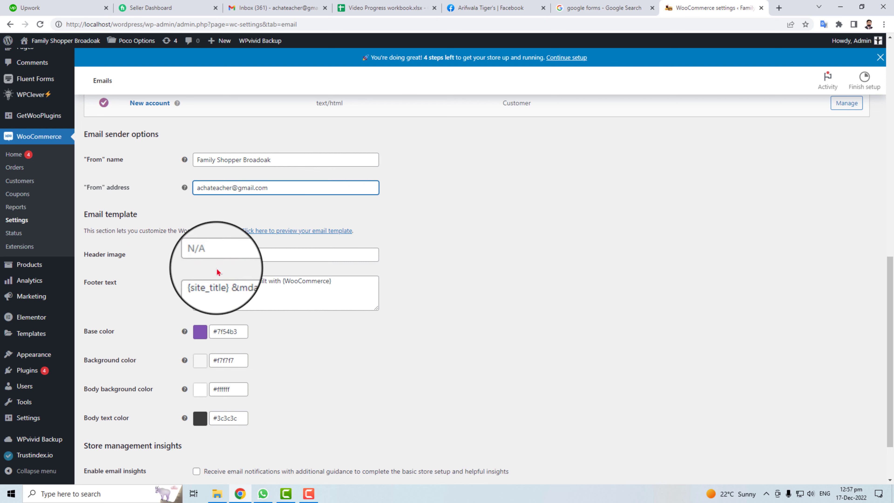
pyautogui.click(255, 254)
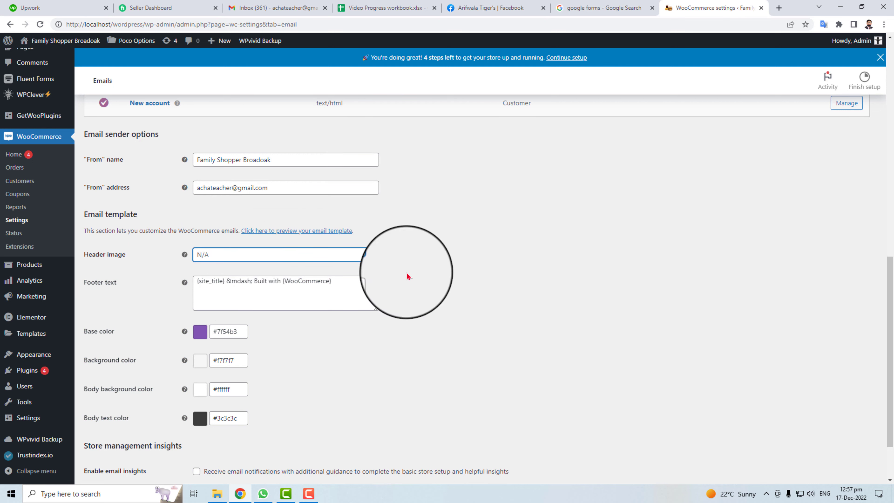
pyautogui.scroll(-2, 373, 378)
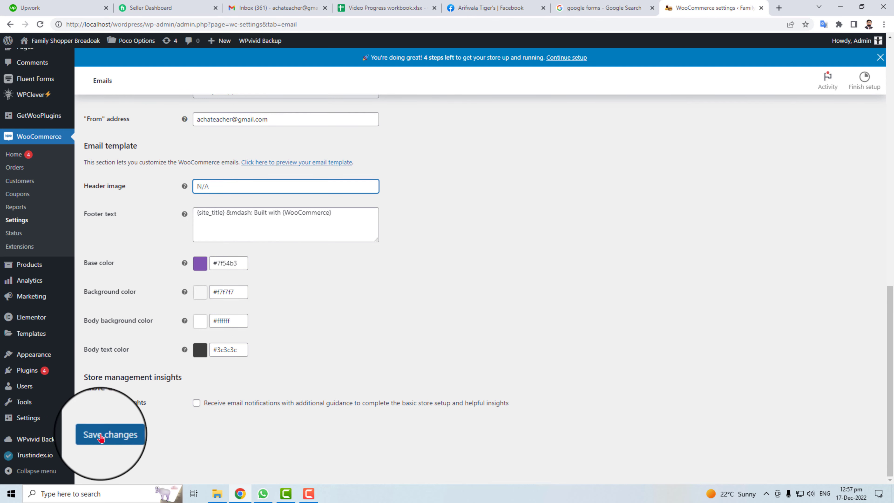
pyautogui.click(94, 436)
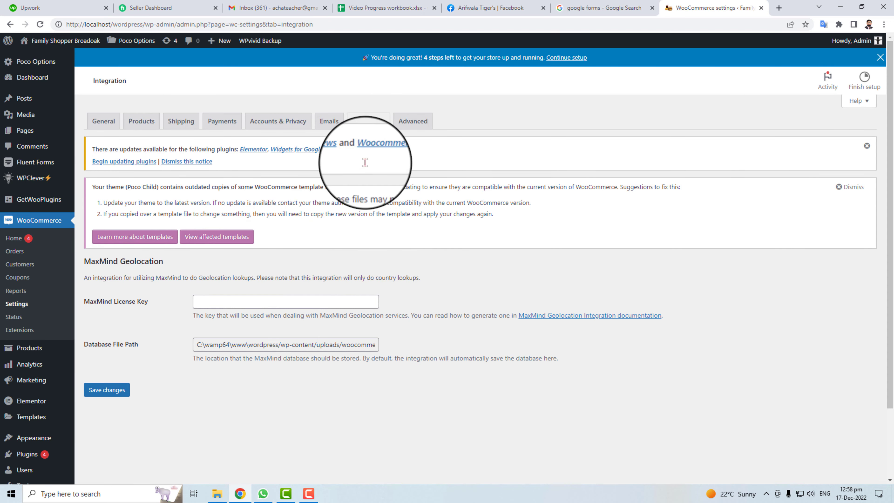
# Check the Cart page choice in the Advanced tab's Page setup, leaving it unchanged.
pyautogui.click(415, 123)
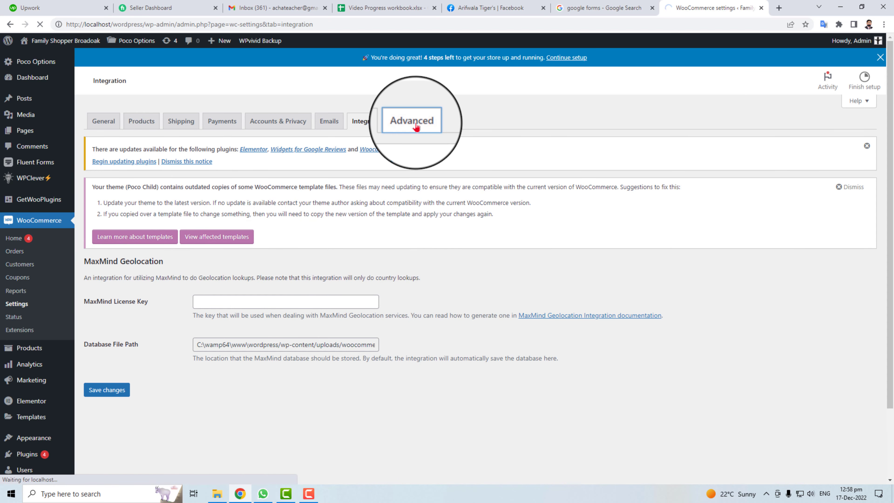
pyautogui.scroll(-4, 416, 127)
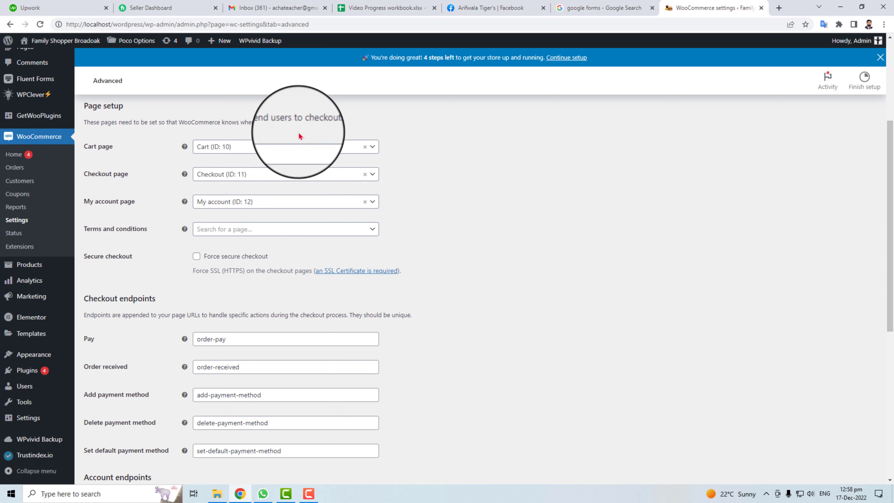
pyautogui.click(310, 148)
pyautogui.click(502, 196)
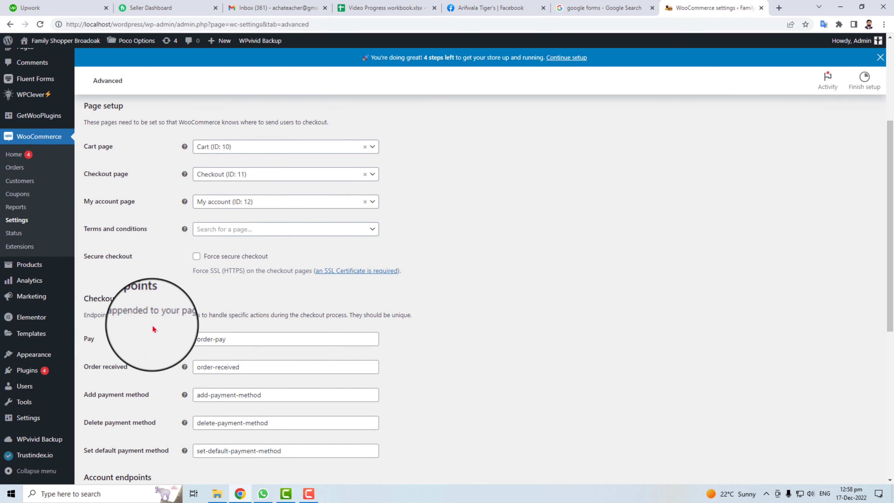
# Review the Order received, checkout and account endpoints, then save the Advanced settings.
pyautogui.scroll(-3, 152, 349)
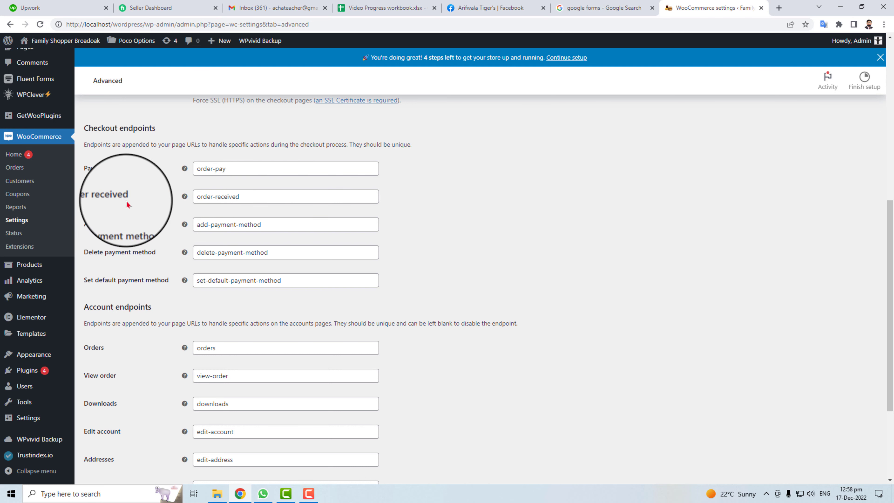
pyautogui.click(254, 195)
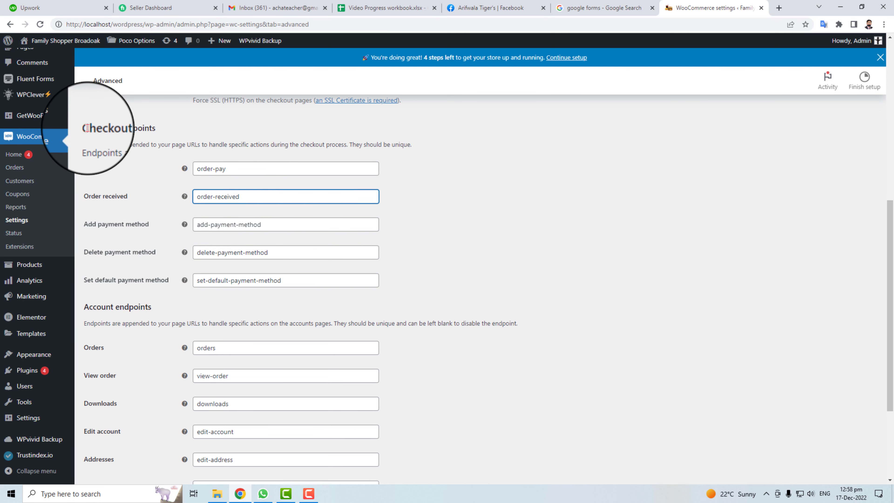
pyautogui.moveTo(84, 129); pyautogui.dragTo(156, 129)
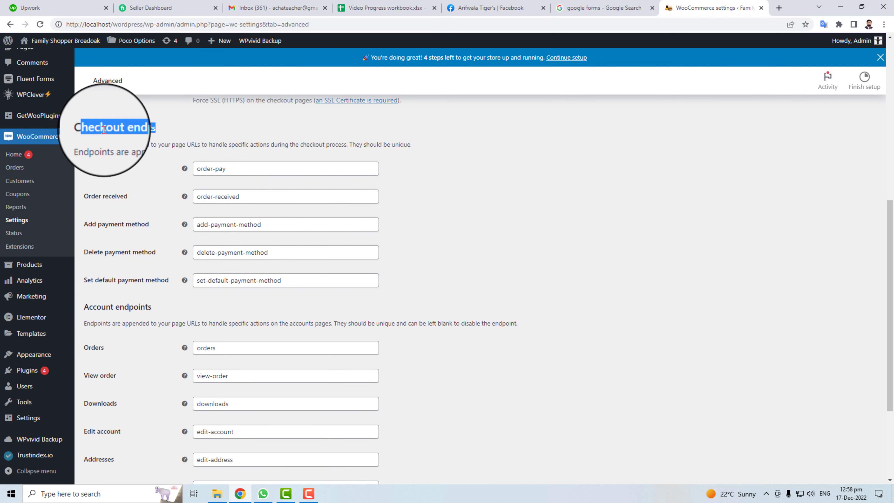
pyautogui.scroll(-3, 352, 373)
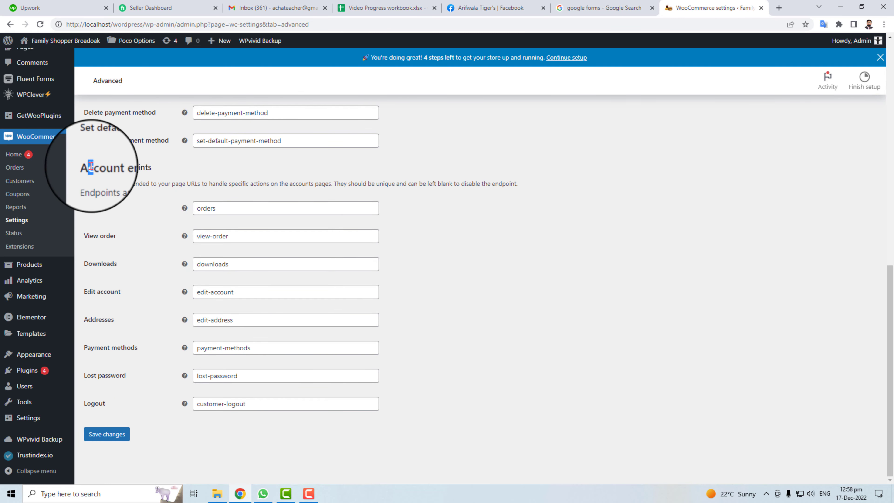
pyautogui.moveTo(89, 167); pyautogui.dragTo(151, 167)
pyautogui.click(109, 434)
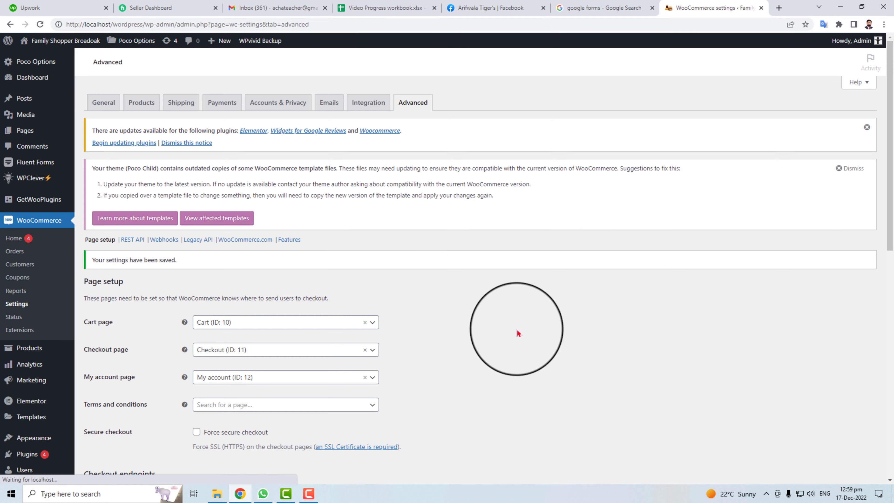
pyautogui.scroll(-10, 487, 374)
pyautogui.scroll(10, 488, 374)
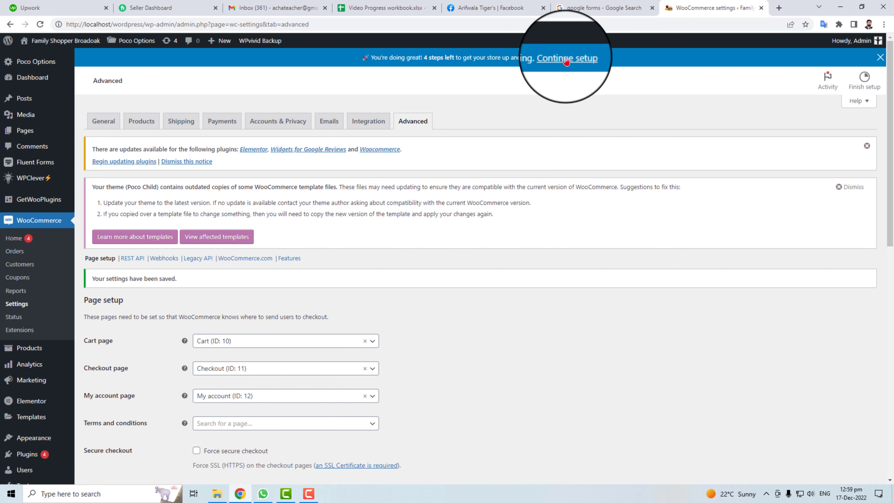
# Resume store setup and enable Cash on delivery in the Set up payments task.
pyautogui.click(577, 58)
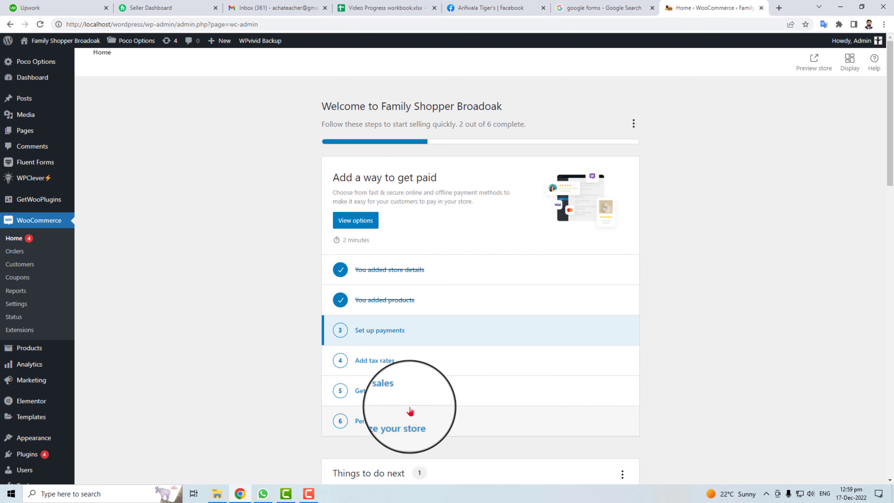
pyautogui.click(358, 222)
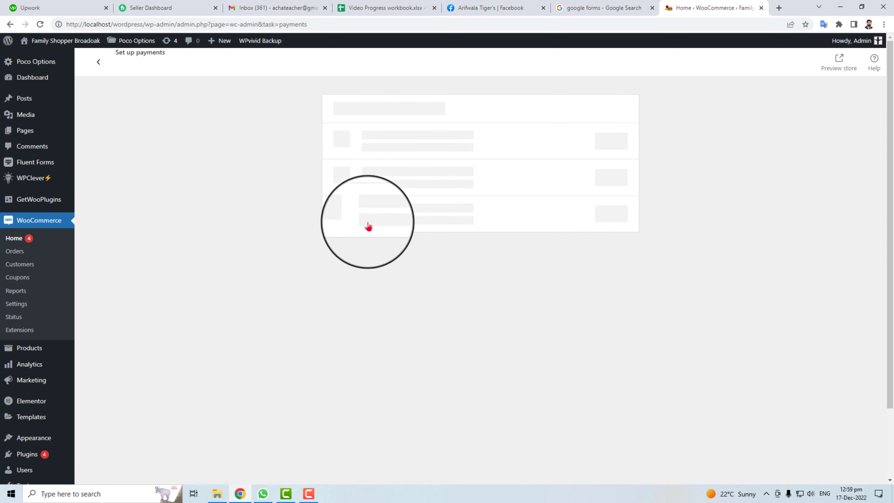
pyautogui.moveTo(362, 147); pyautogui.dragTo(418, 150)
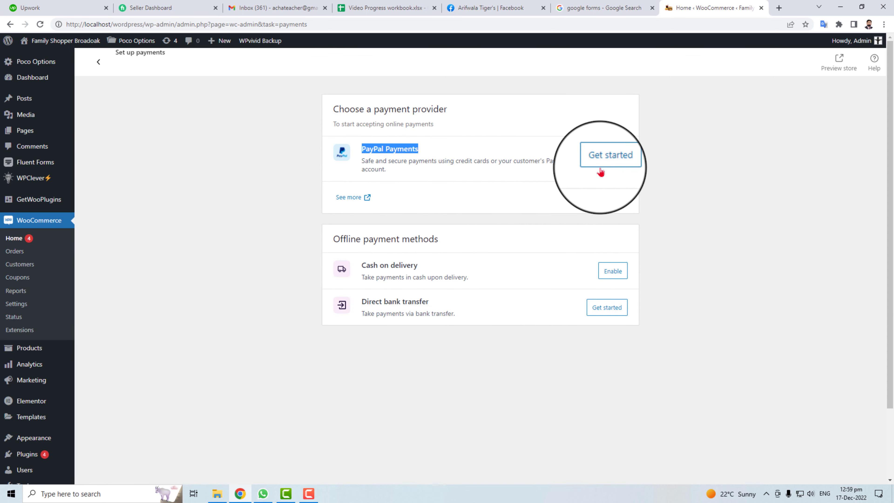
pyautogui.click(607, 271)
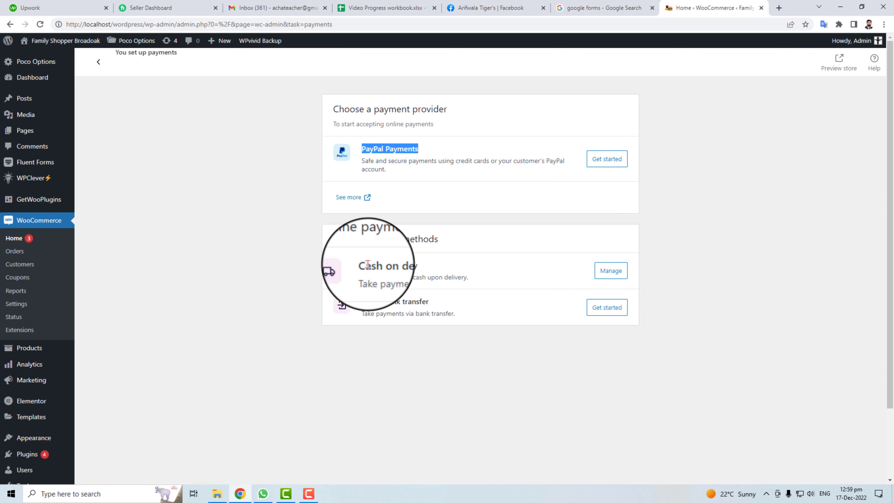
# Review the Cash on delivery and Direct bank transfer options, then preview the storefront.
pyautogui.moveTo(329, 268); pyautogui.dragTo(443, 263)
pyautogui.moveTo(362, 297); pyautogui.dragTo(429, 302)
pyautogui.click(383, 323)
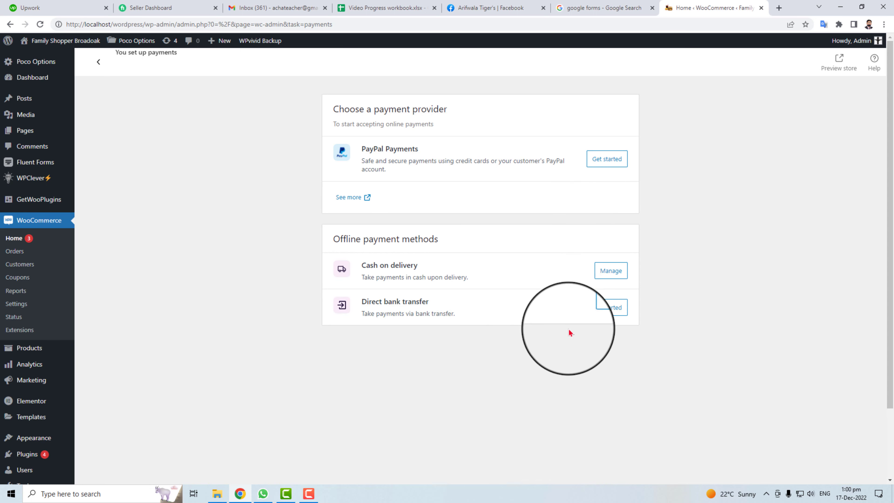
pyautogui.click(837, 64)
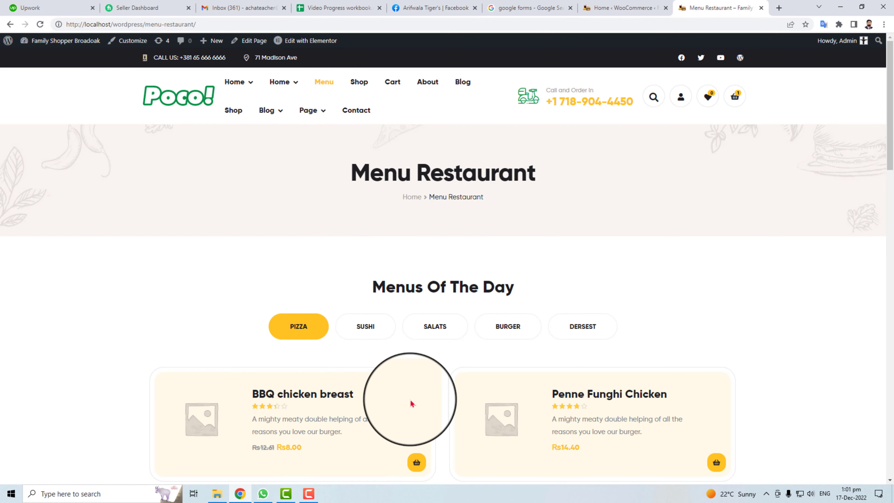
# Open Strawberry Tea from the Menu Restaurant page and add it to the cart.
pyautogui.scroll(-8, 411, 352)
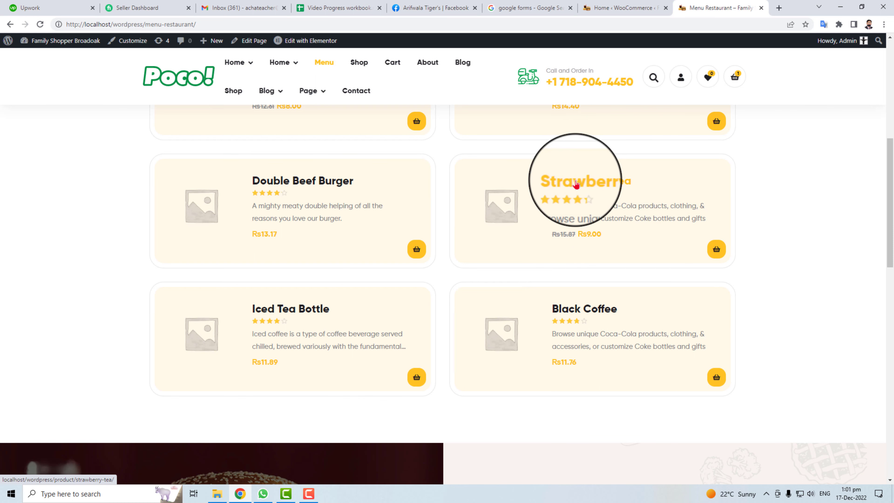
pyautogui.click(575, 185)
pyautogui.click(617, 323)
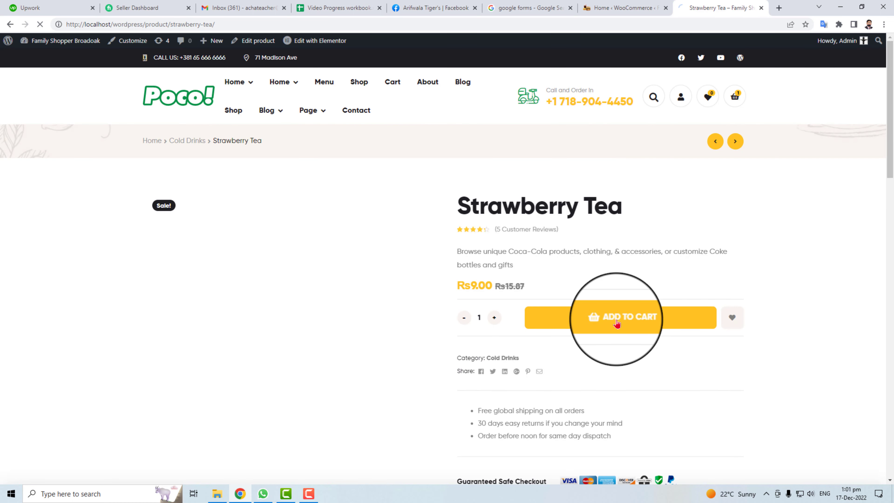
pyautogui.scroll(-3, 374, 372)
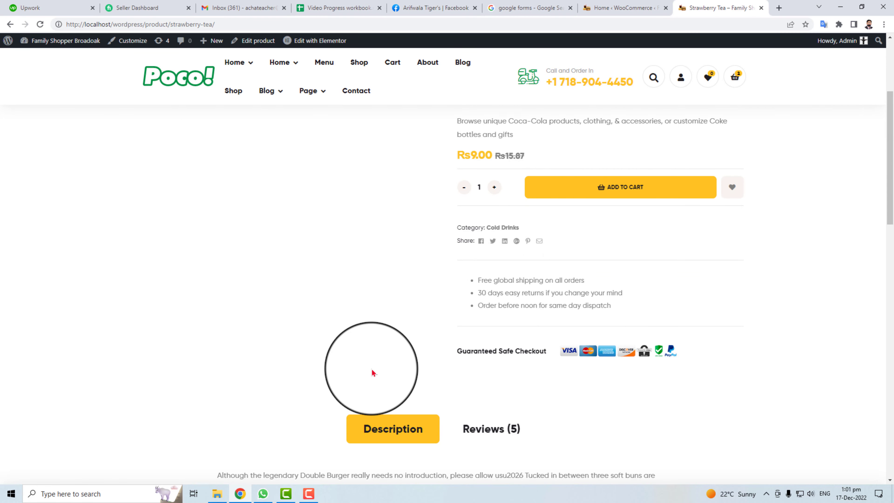